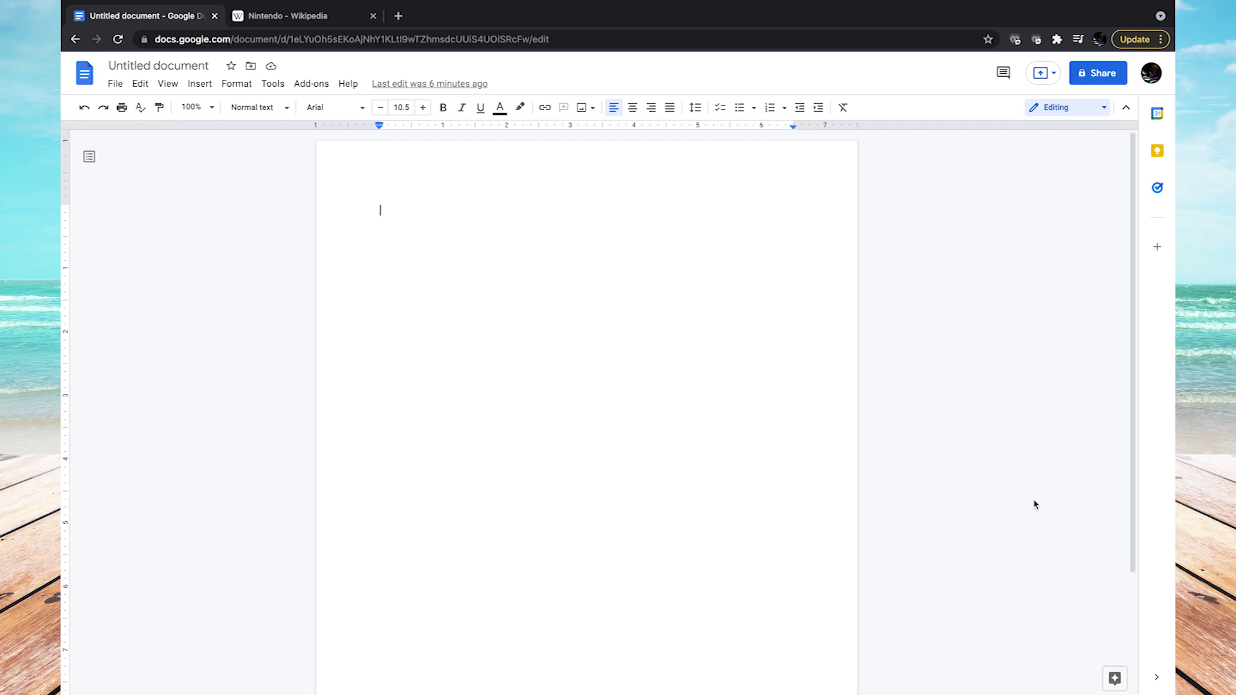
Scroll the Nintendo Wikipedia article down to the 1973–present History in electronics section.
click(326, 12)
scroll(302, 348, up, 10)
scroll(302, 348, up, 10)
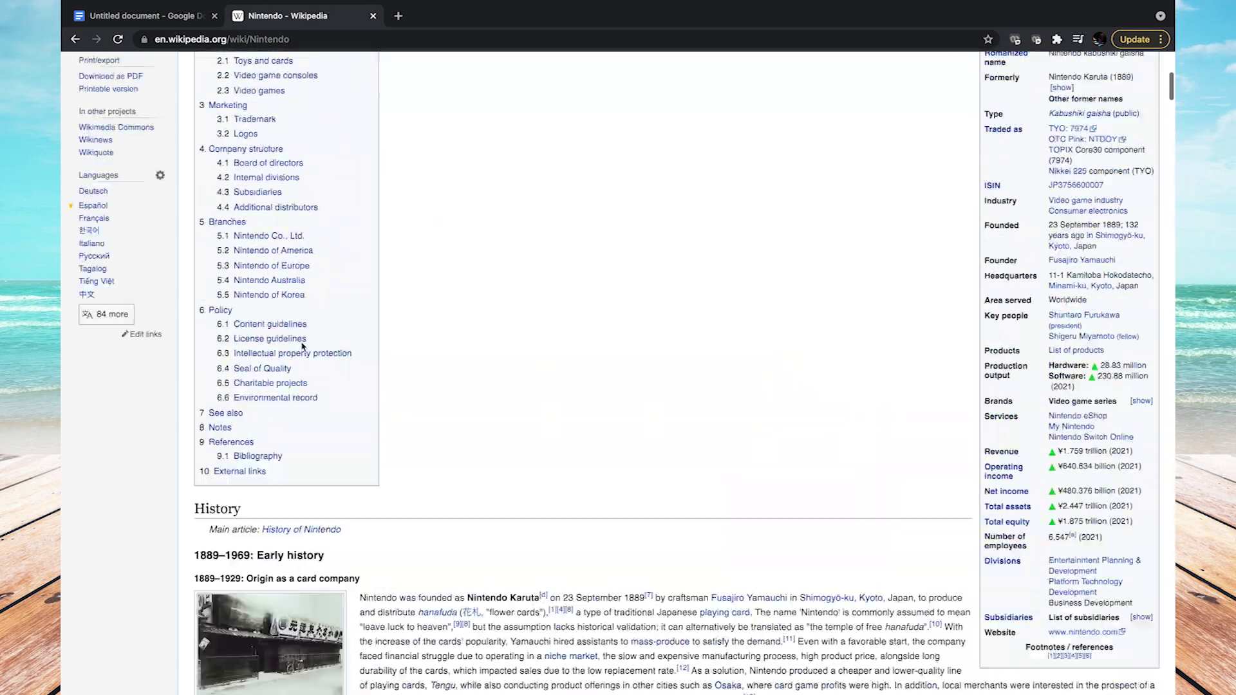
scroll(302, 348, up, 8)
scroll(302, 347, down, 1)
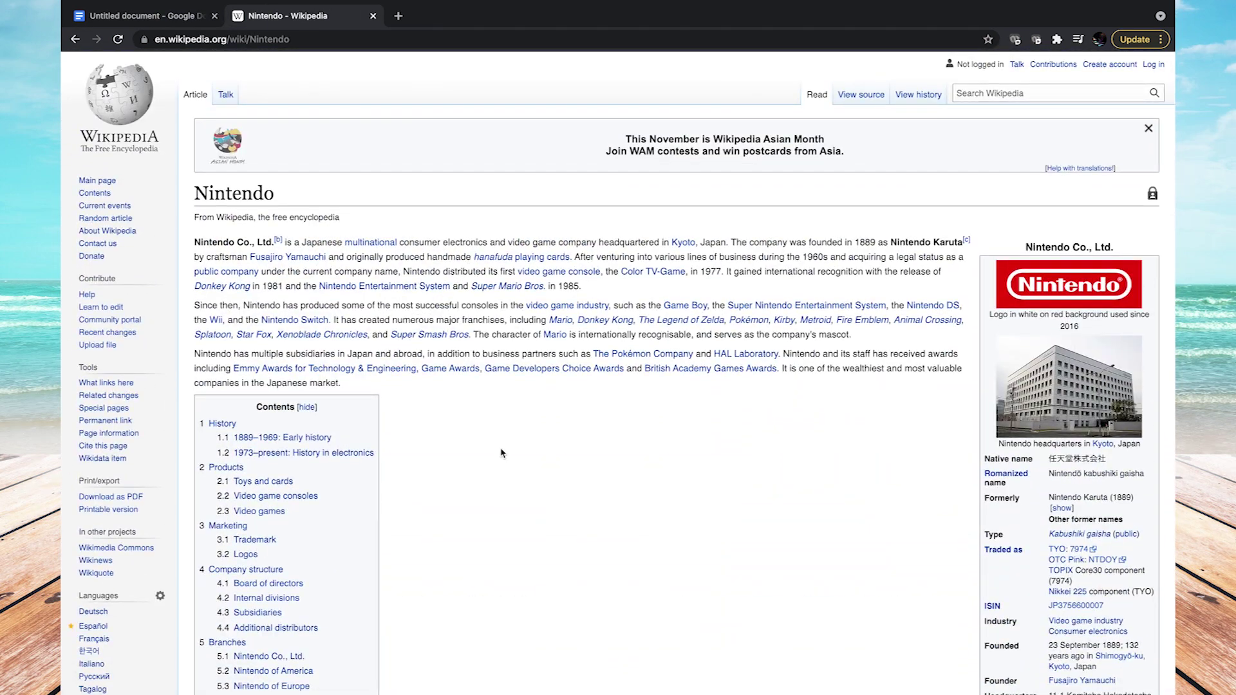
scroll(502, 452, down, 3)
scroll(501, 452, down, 10)
scroll(502, 452, down, 5)
scroll(502, 453, down, 1)
scroll(501, 452, down, 2)
scroll(501, 453, down, 5)
scroll(501, 452, down, 1)
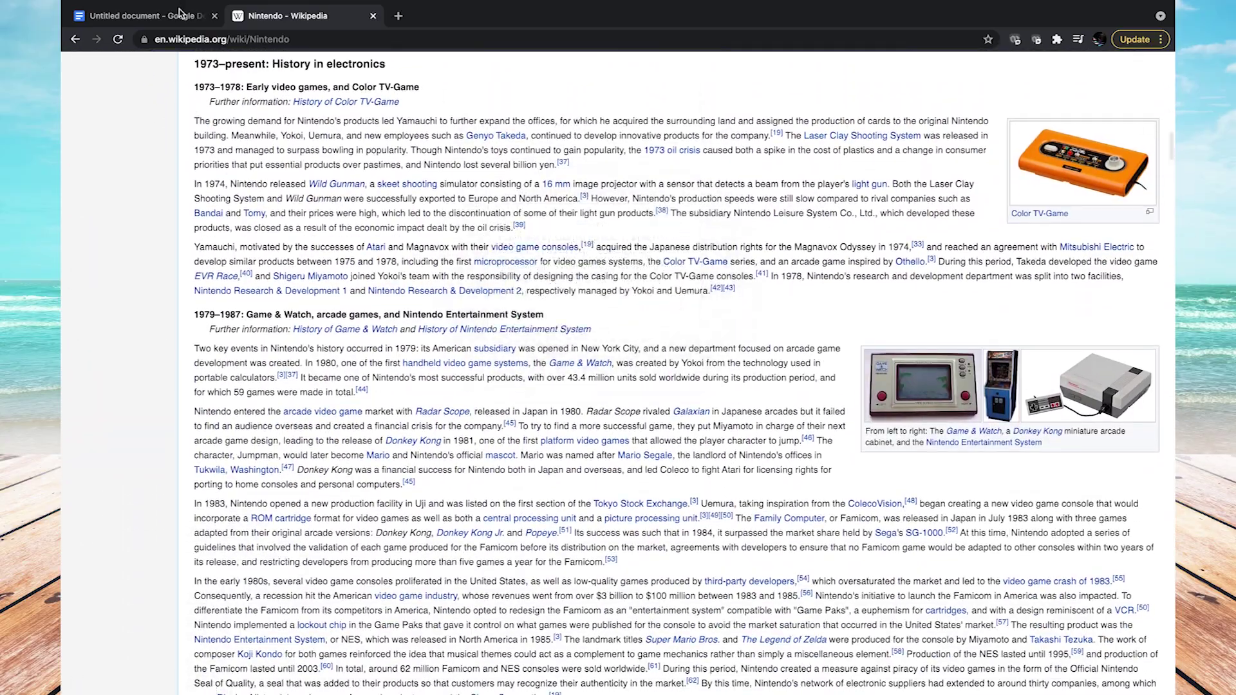
Check the blank document, then bring the 1973–1978 Color TV-Game paragraph into view.
click(179, 15)
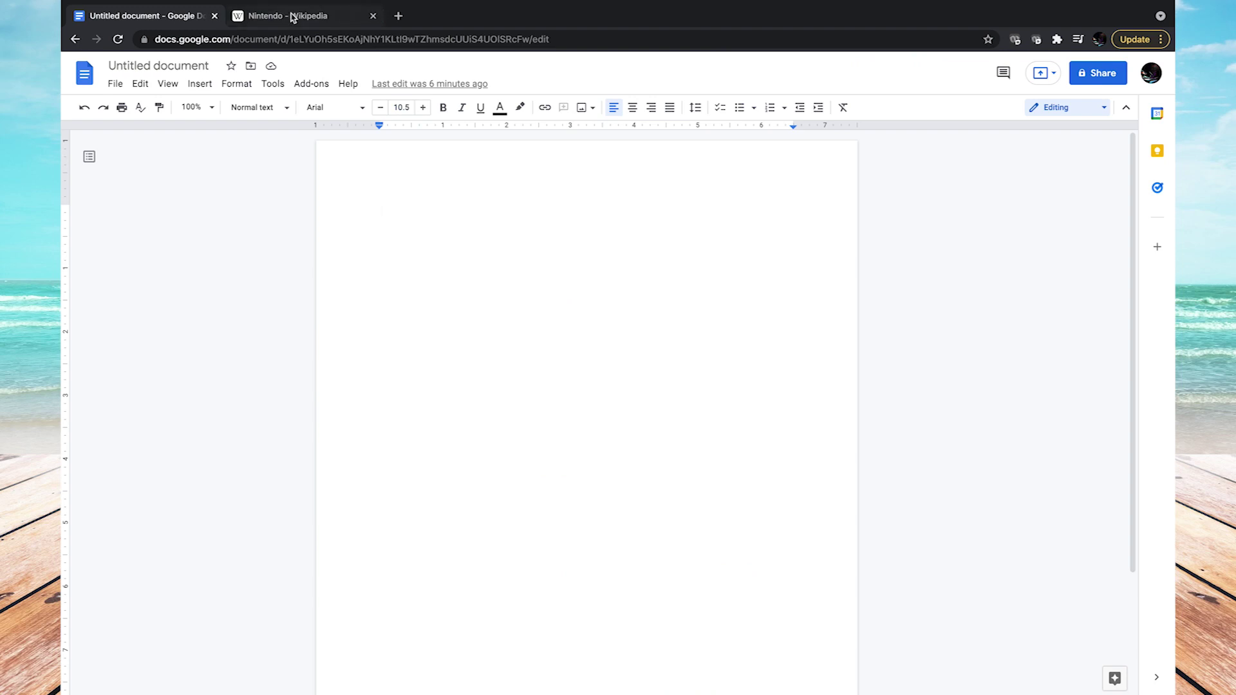
click(325, 17)
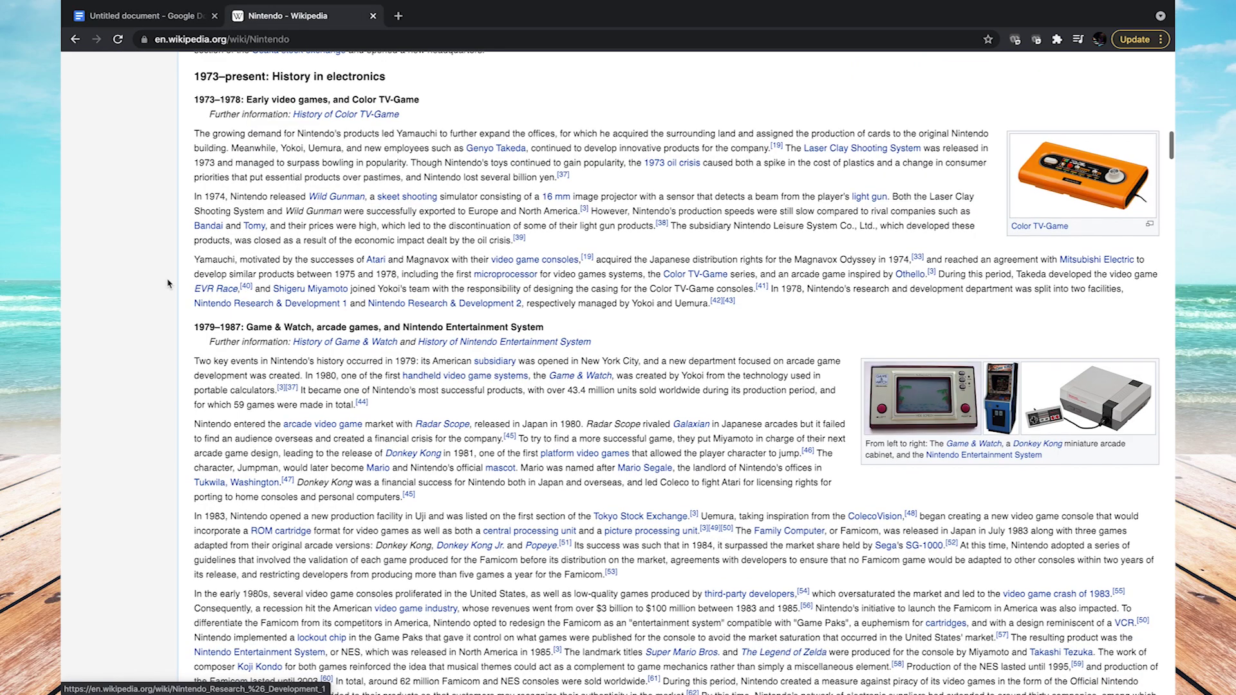
scroll(168, 284, up, 4)
scroll(167, 284, up, 3)
scroll(167, 283, down, 3)
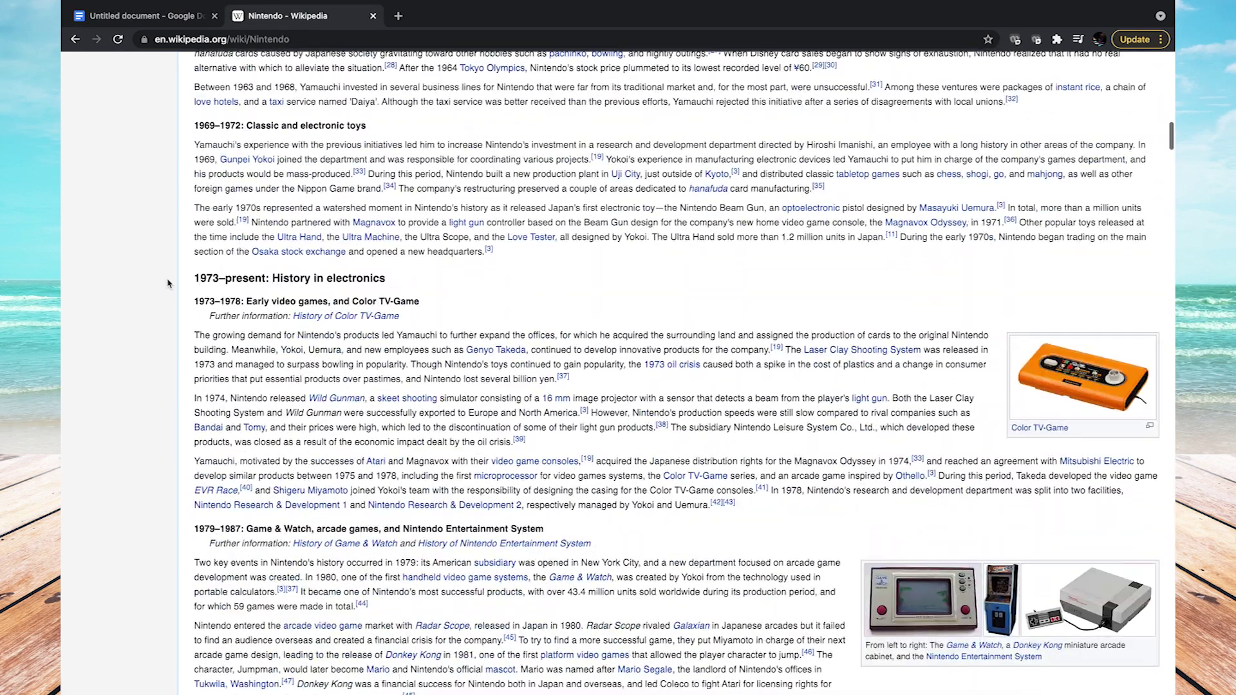
scroll(317, 374, down, 2)
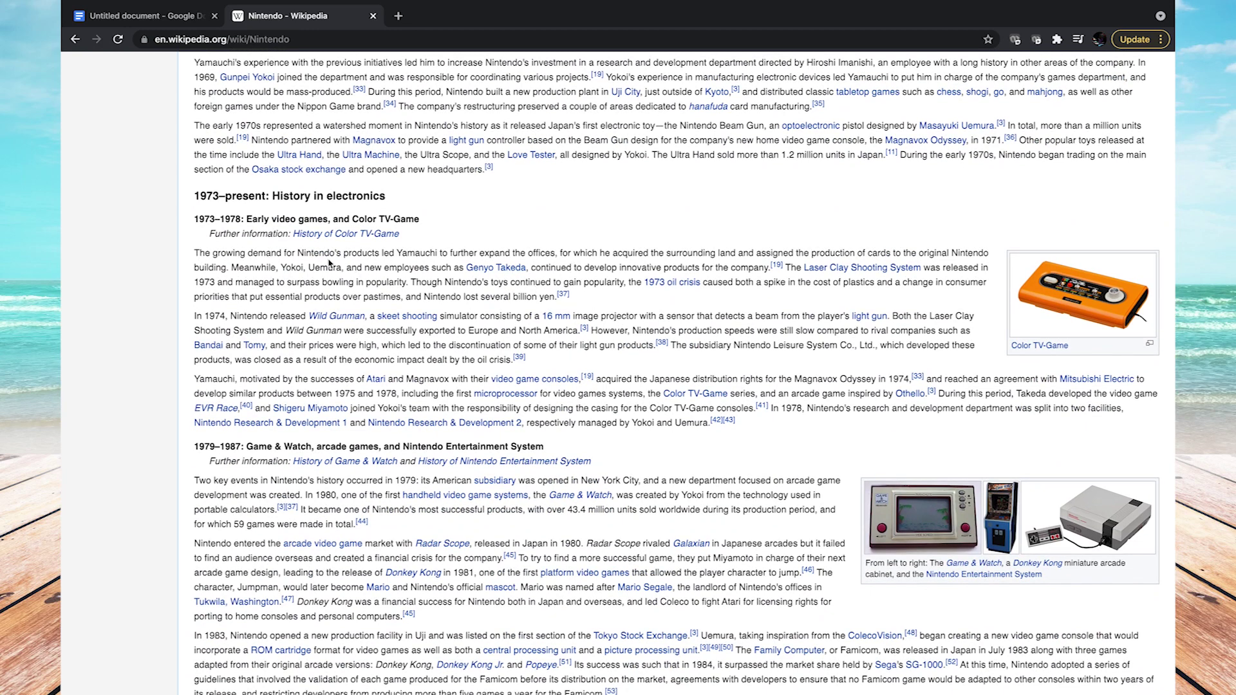
click(127, 25)
Select the 'The growing demand for Nintendo's products' paragraph and copy it via Edit > Copy.
click(293, 25)
mouse_move(194, 252)
mouse_down()
mouse_move(550, 278)
mouse_move(578, 300)
mouse_up()
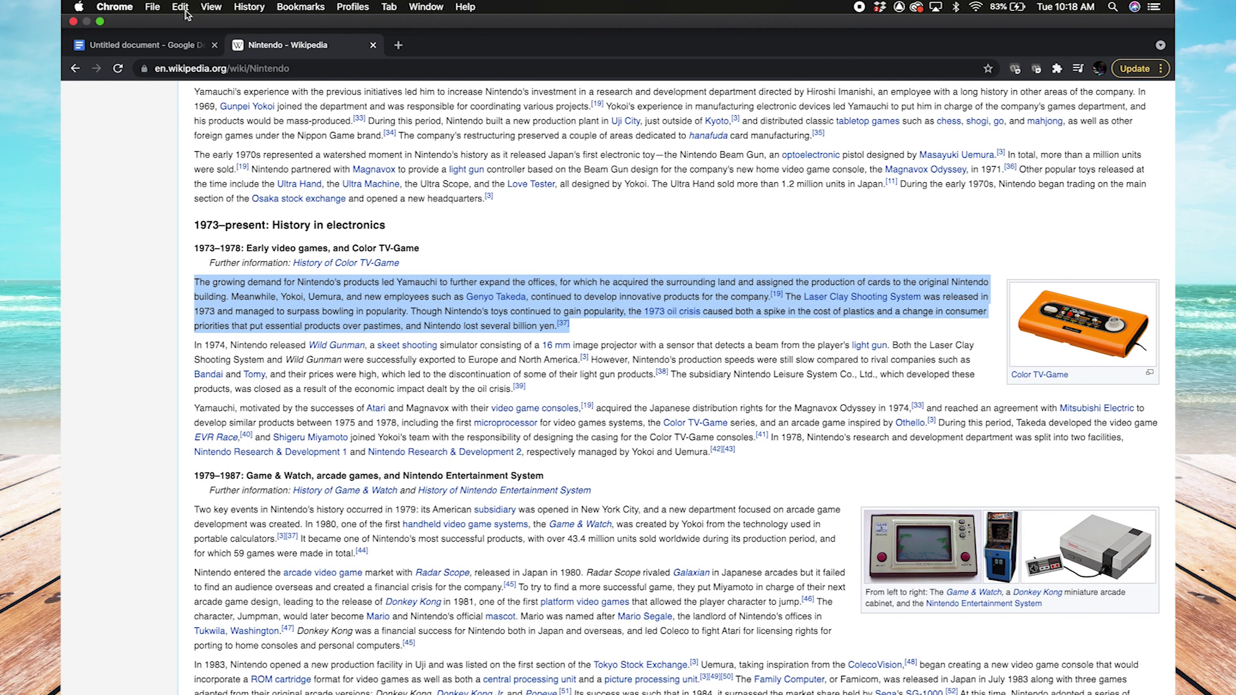
click(181, 7)
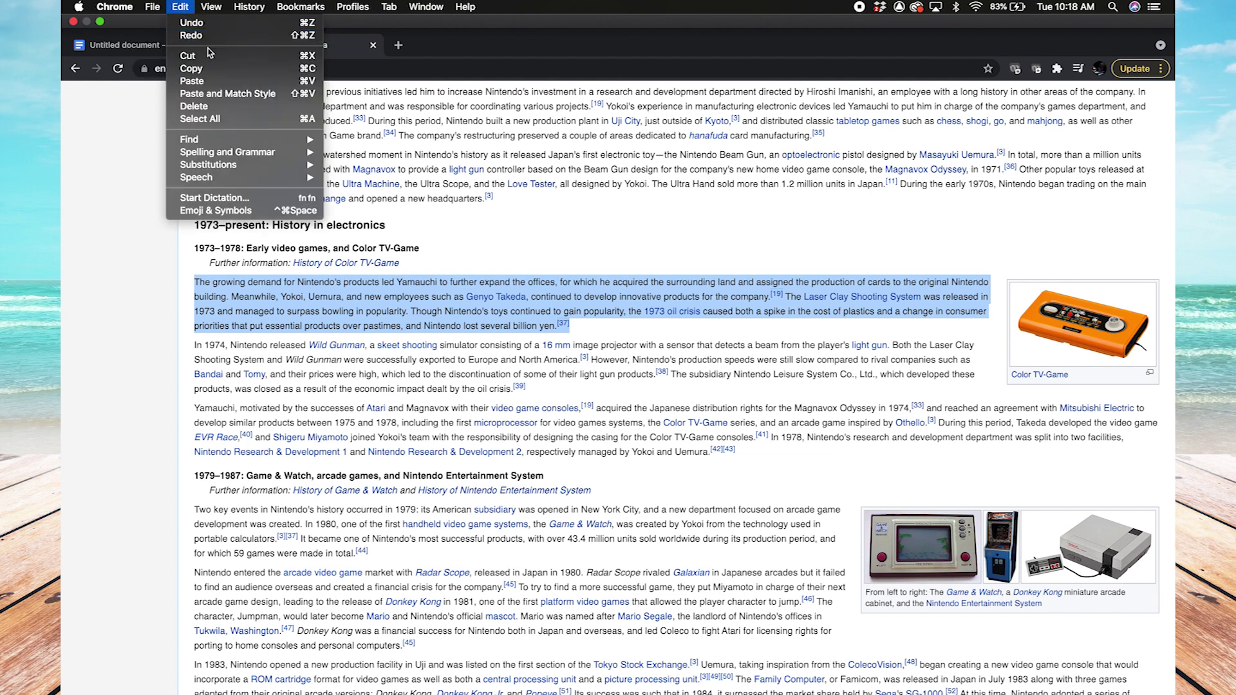
click(271, 70)
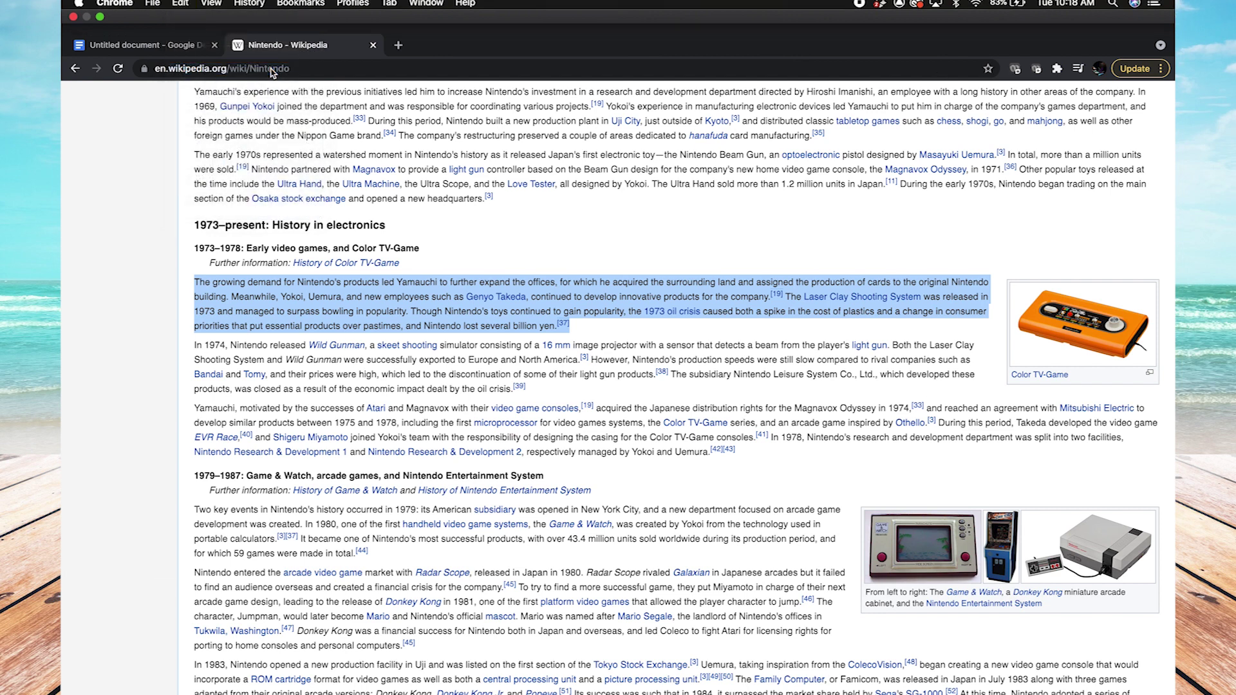
click(186, 16)
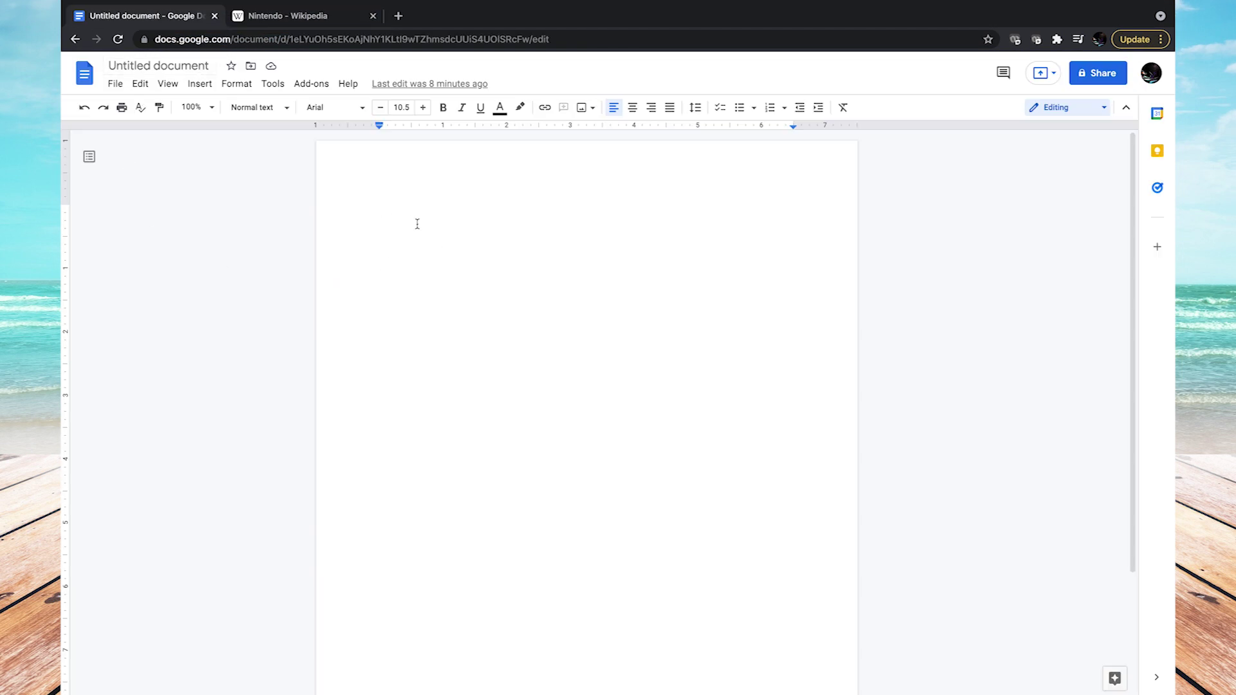
mouse_move(187, 5)
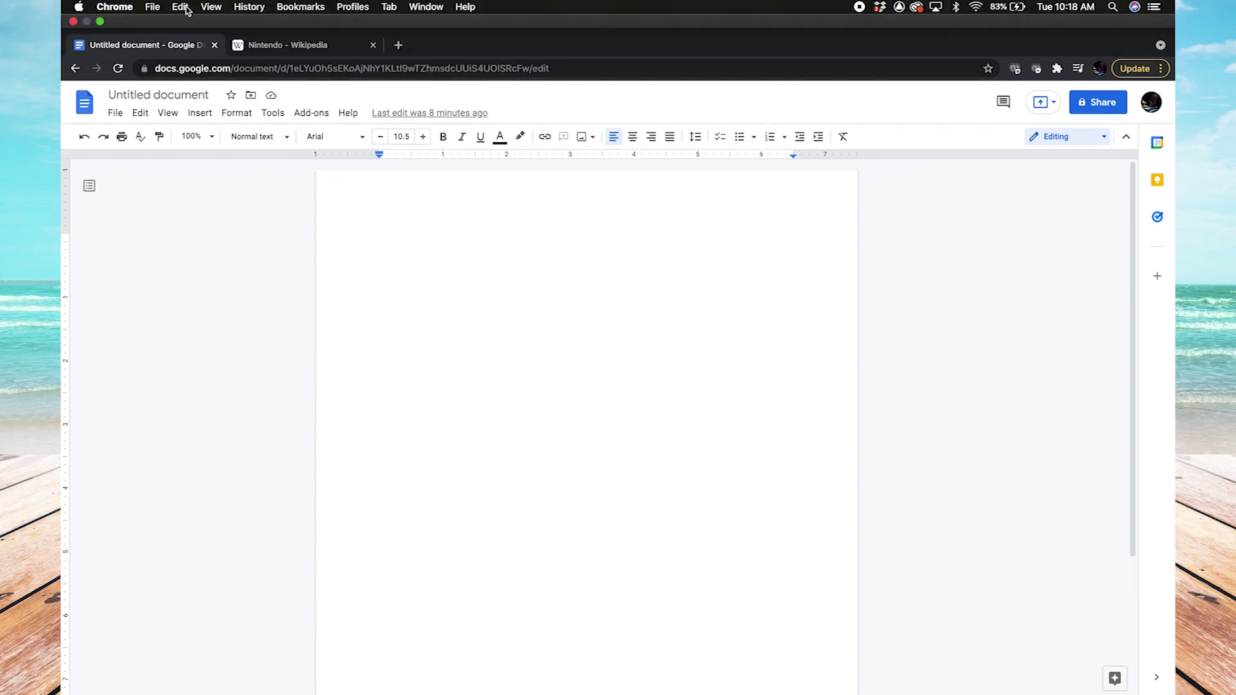
Paste the growing-demand paragraph with its blue links and citation markers, then add an empty line.
click(186, 7)
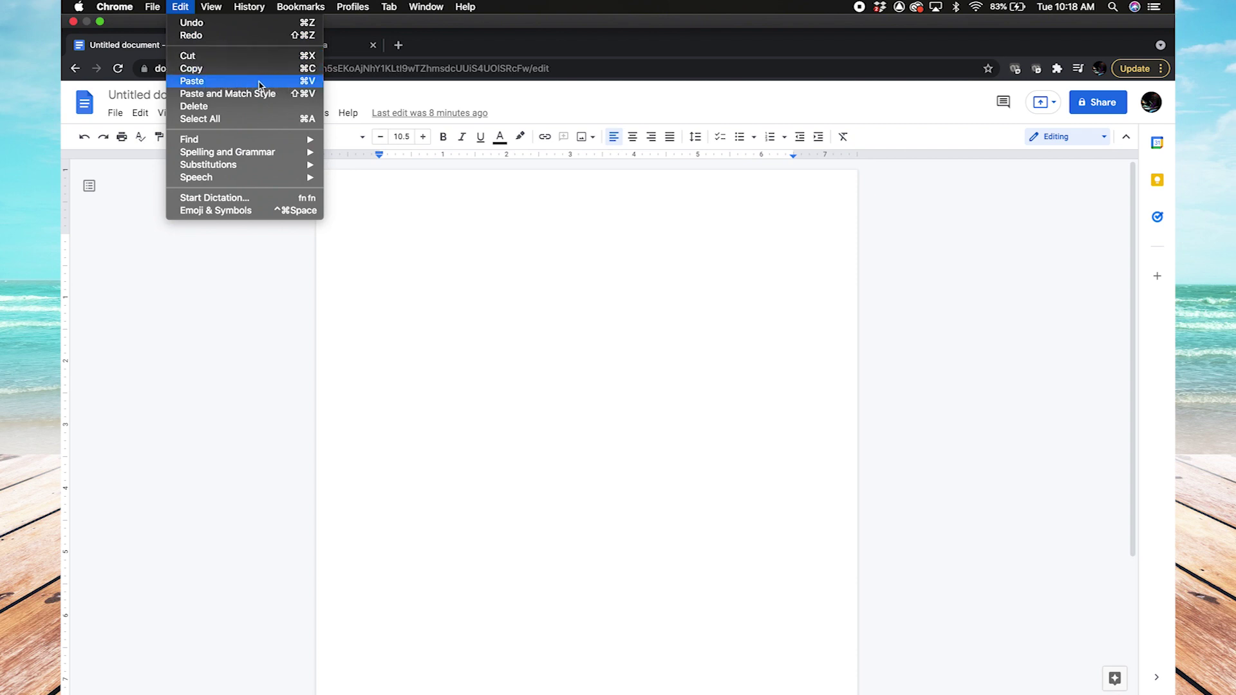
click(259, 84)
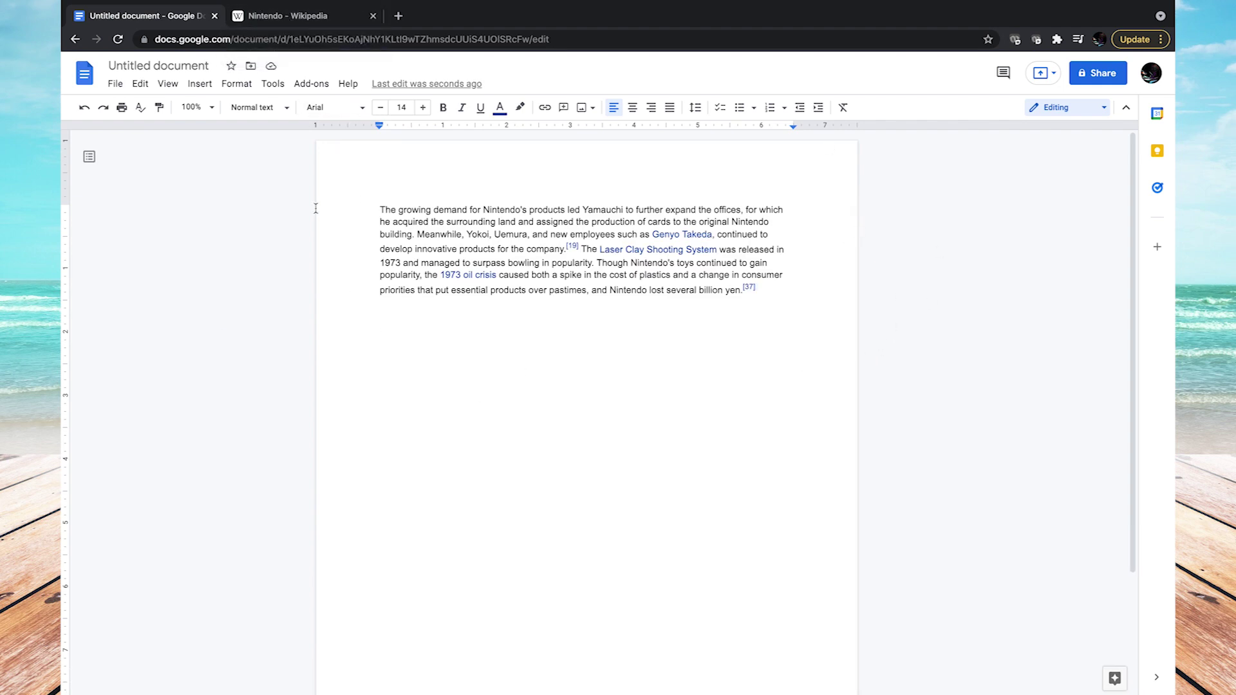
click(308, 18)
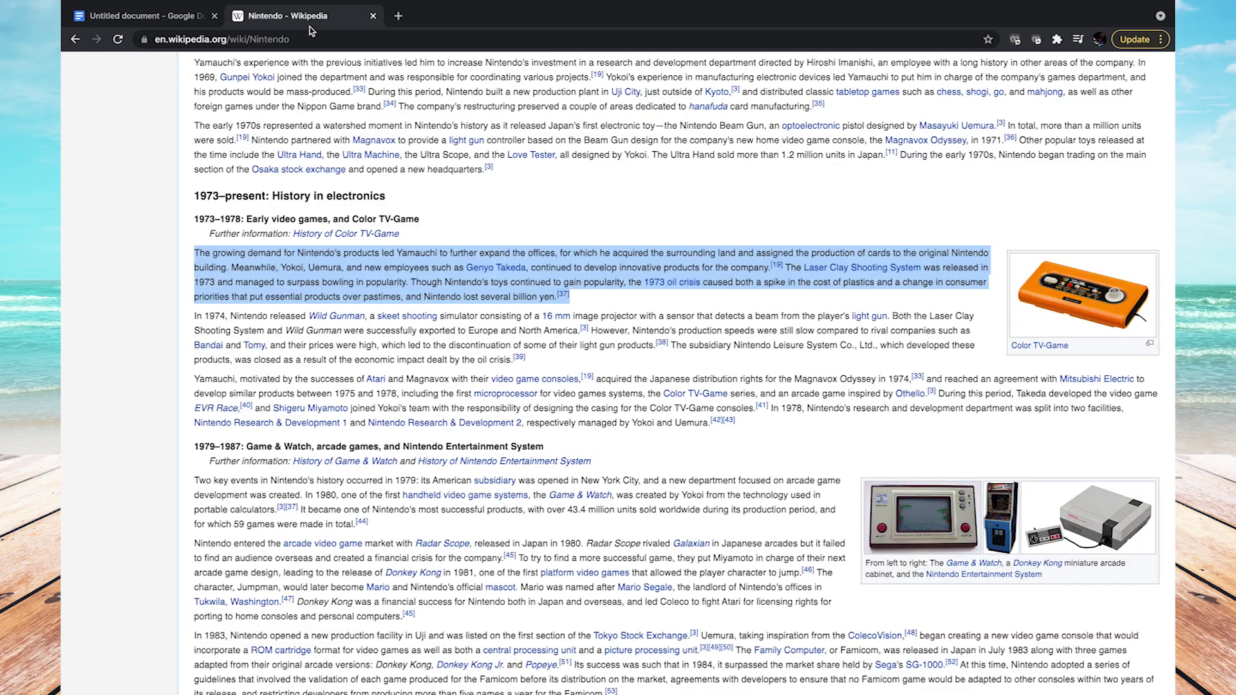
click(582, 305)
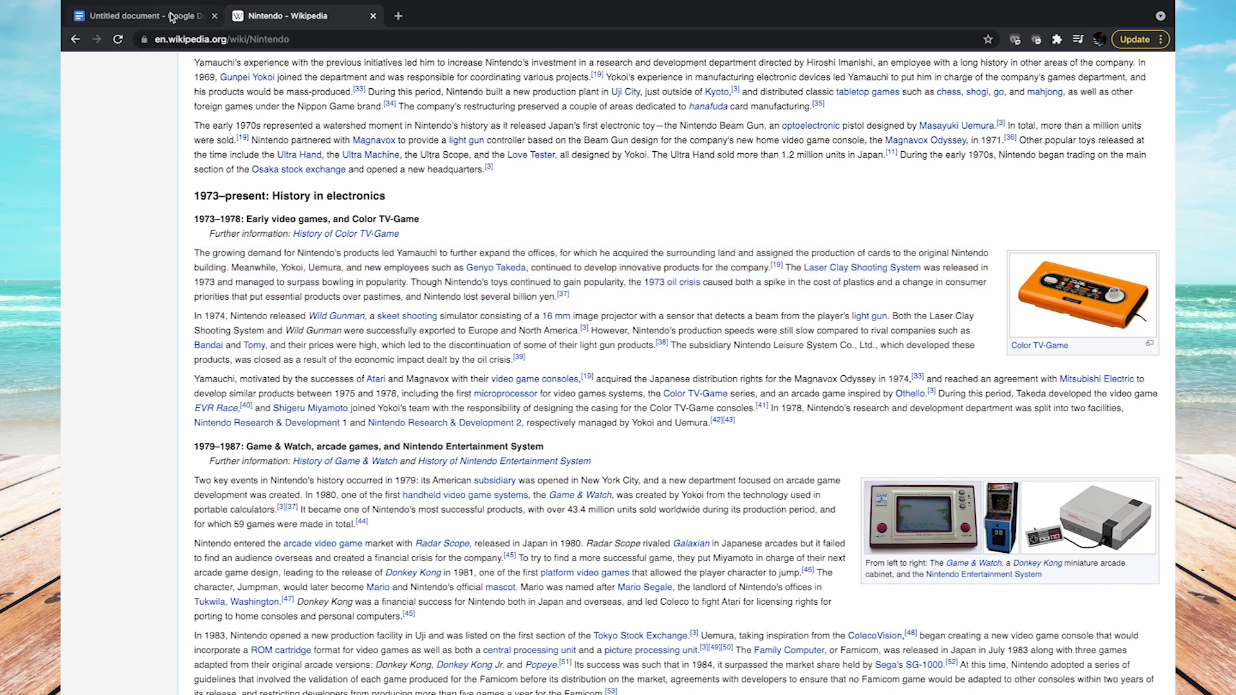
click(171, 18)
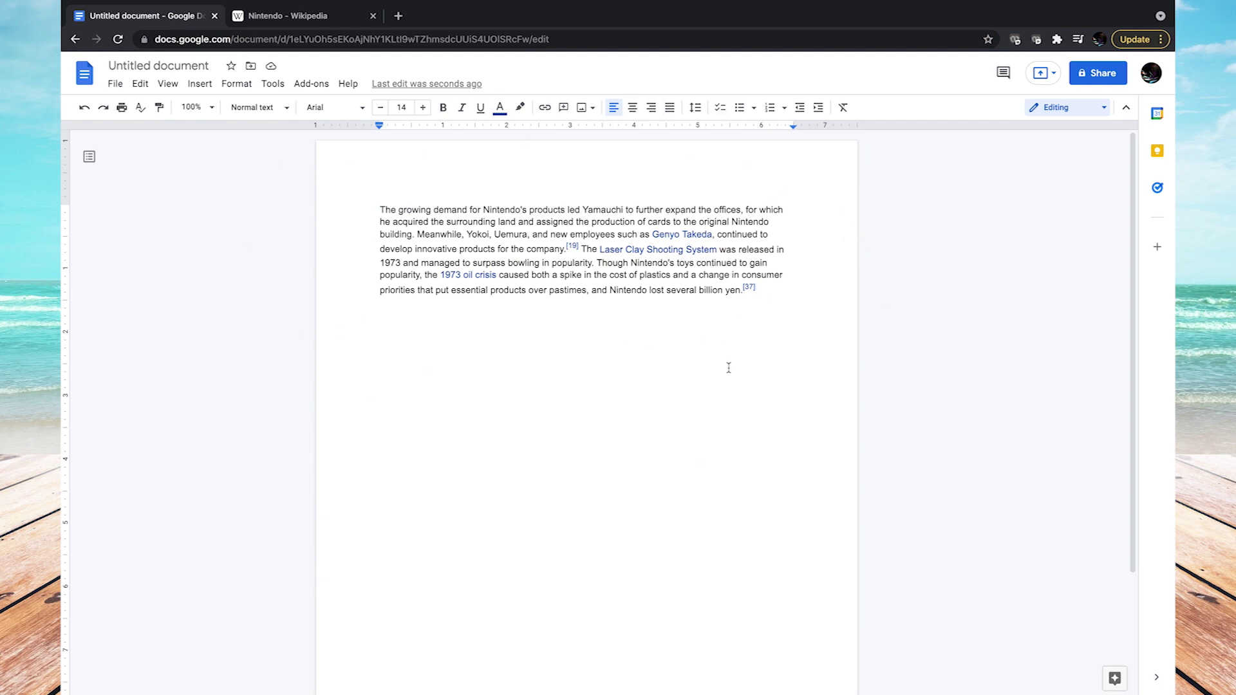
key(Return)
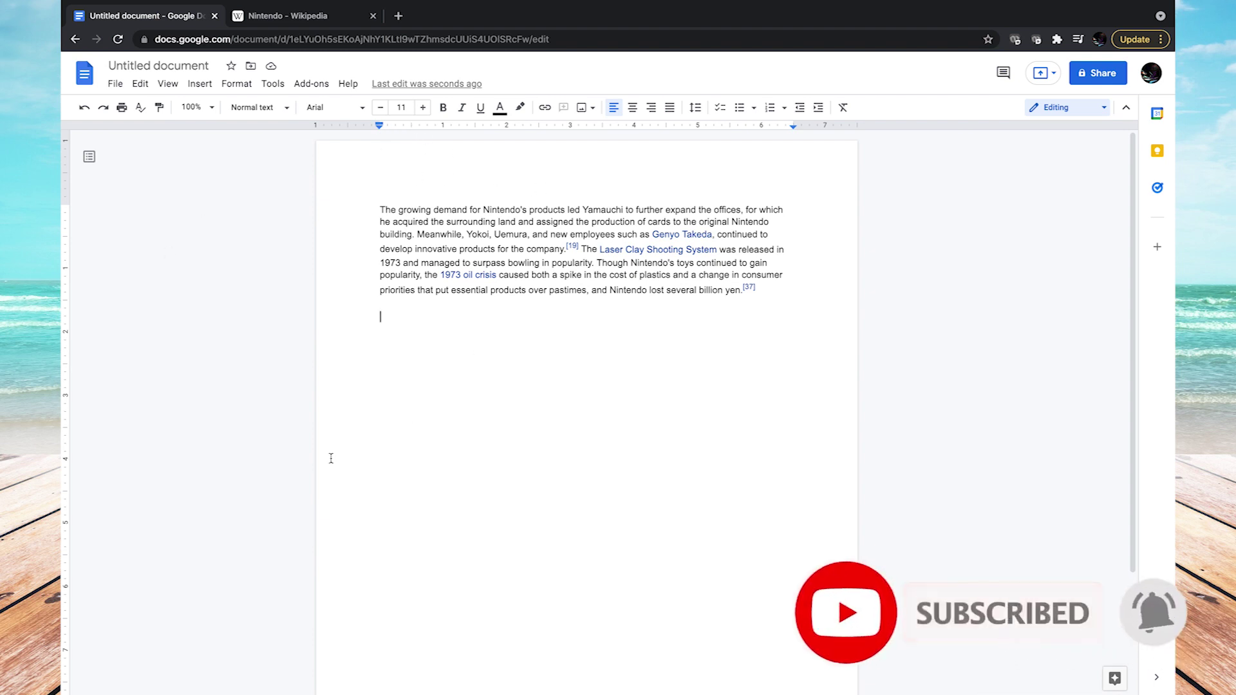
Paste the growing-demand paragraph again via Paste and Match Style, then add a new line.
click(309, 15)
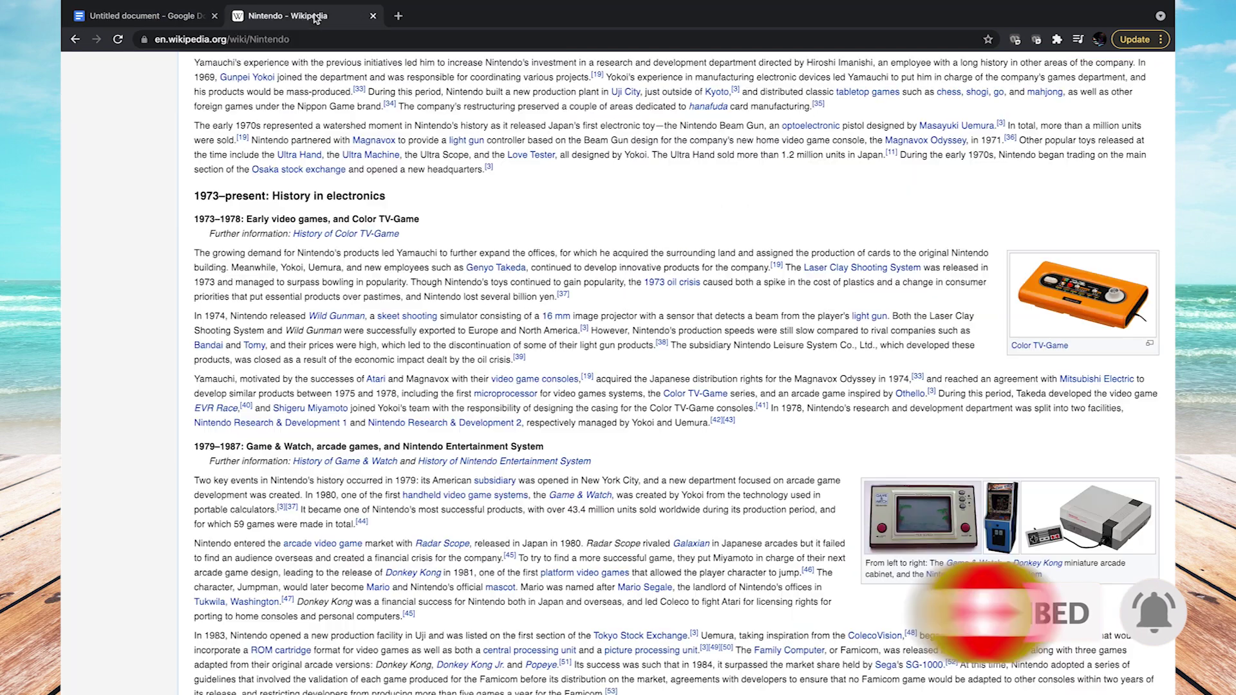
click(175, 18)
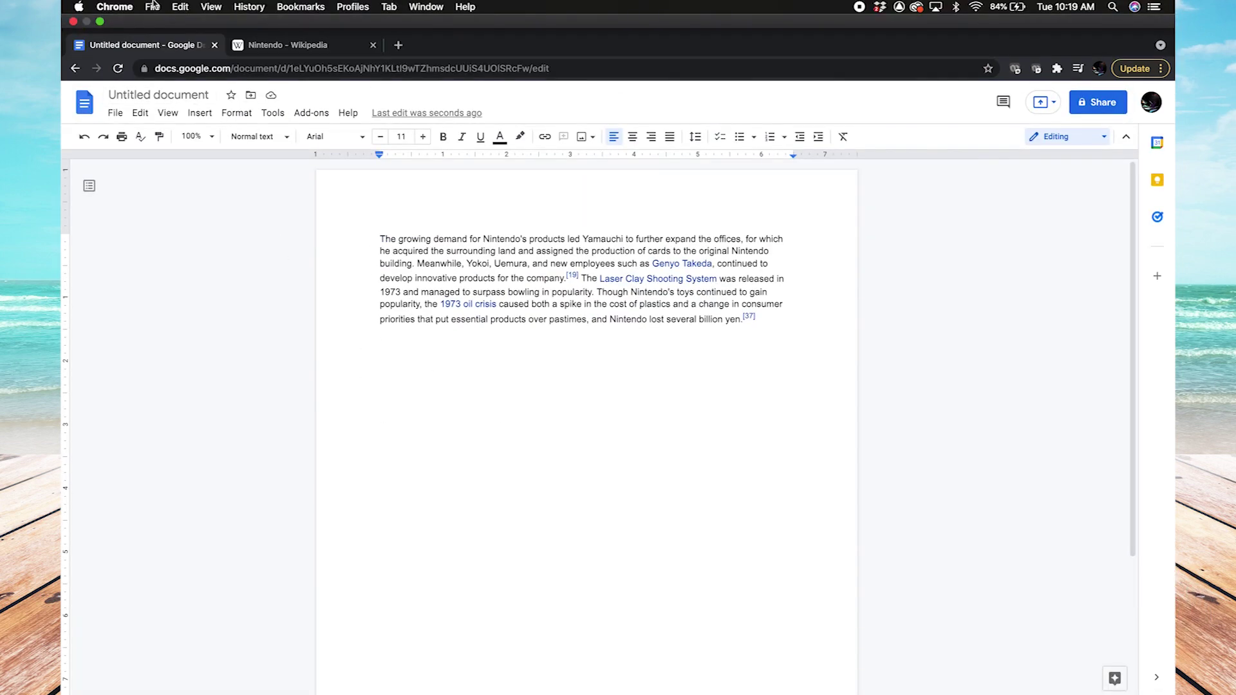
click(180, 7)
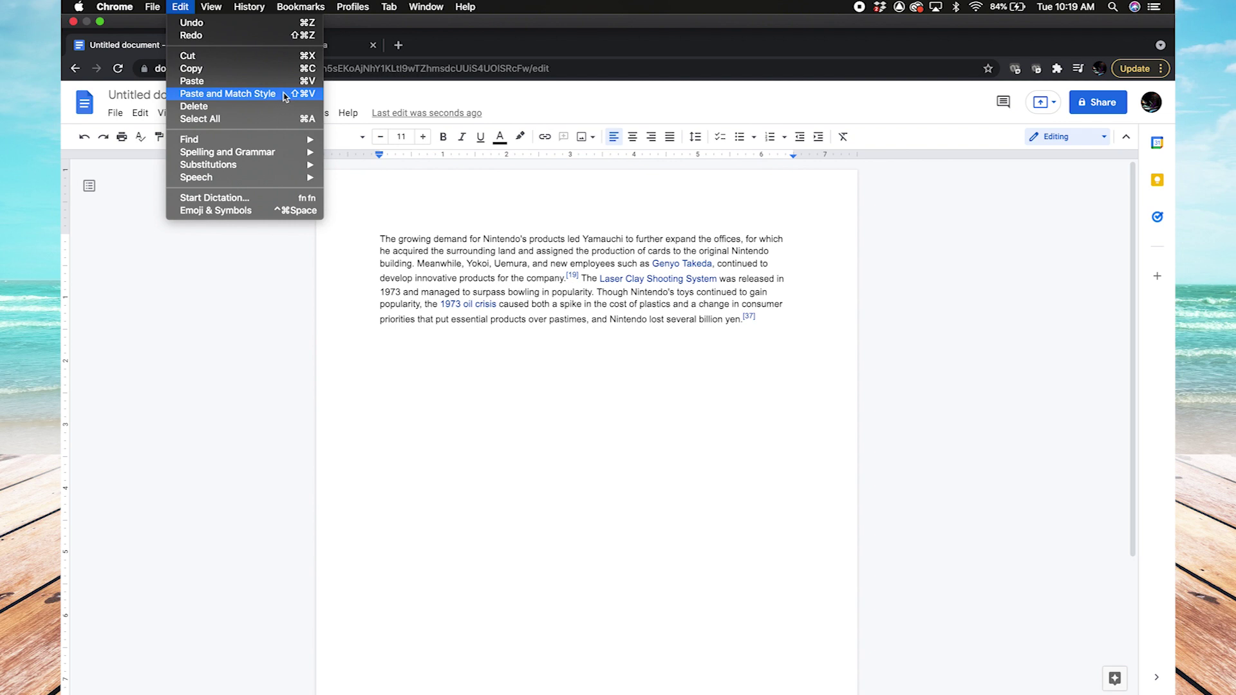
click(284, 94)
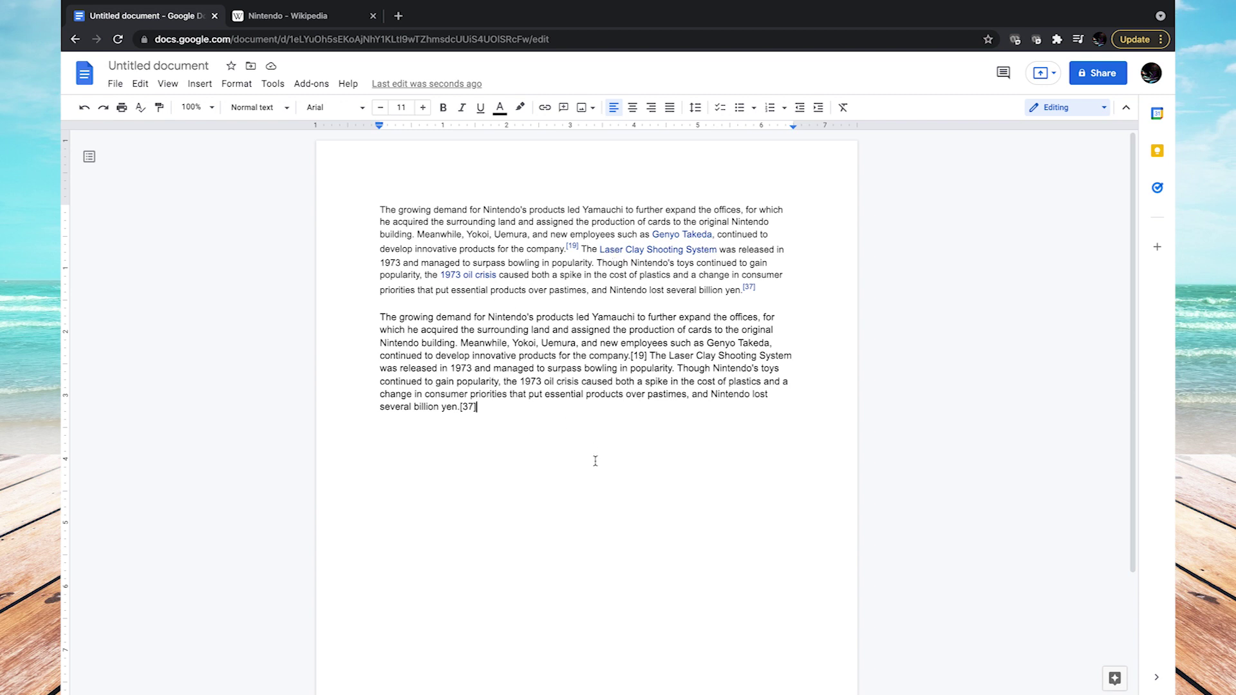
key(Return)
key(Return)
click(327, 16)
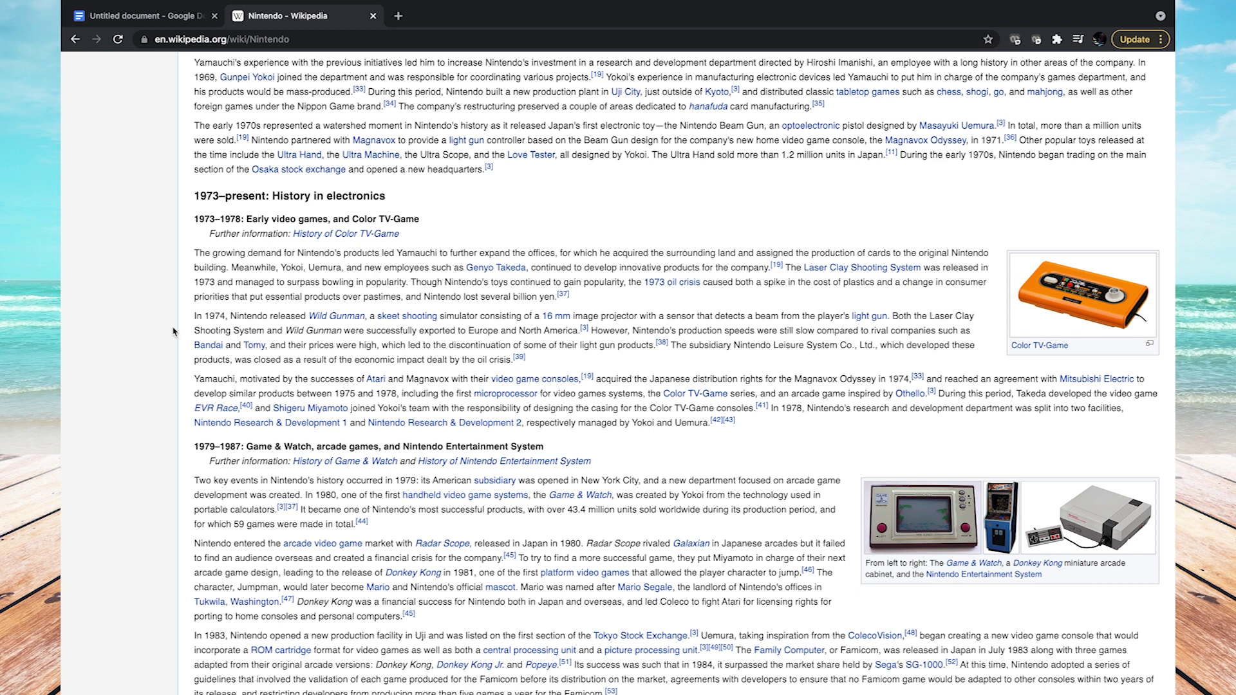
Select the 'In 1974…' Wild Gunman paragraph and copy it from the right-click menu.
drag(196, 315, 522, 362)
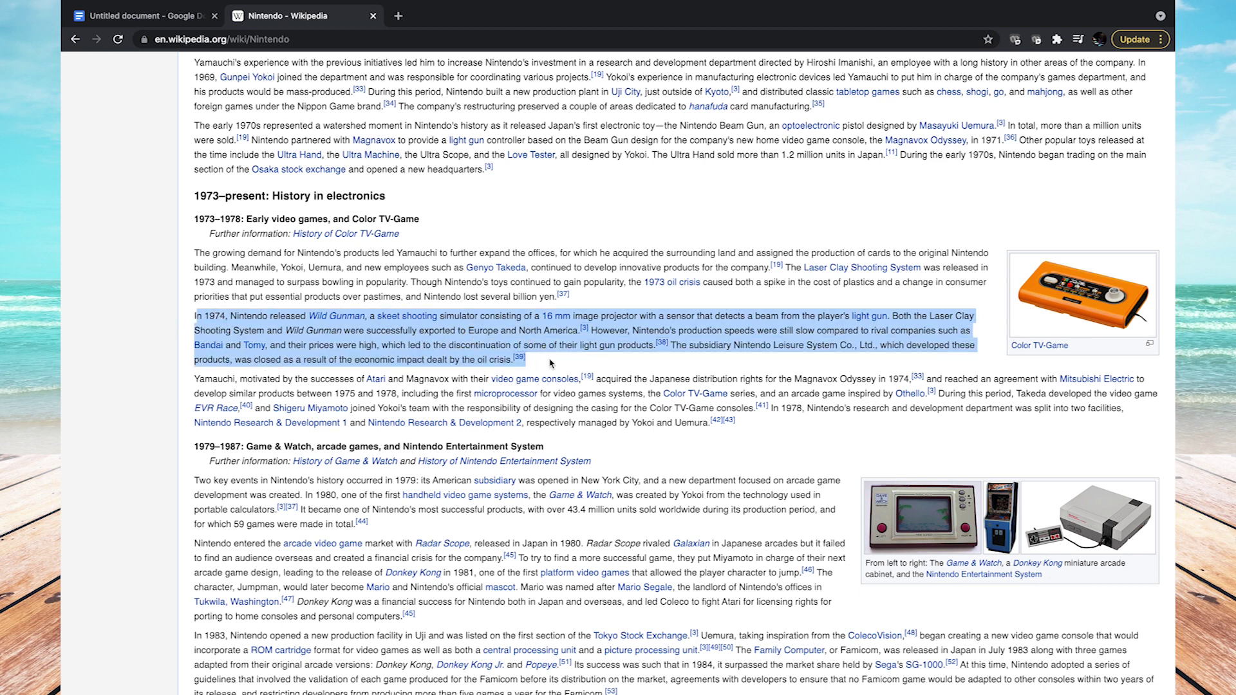
right_click(475, 332)
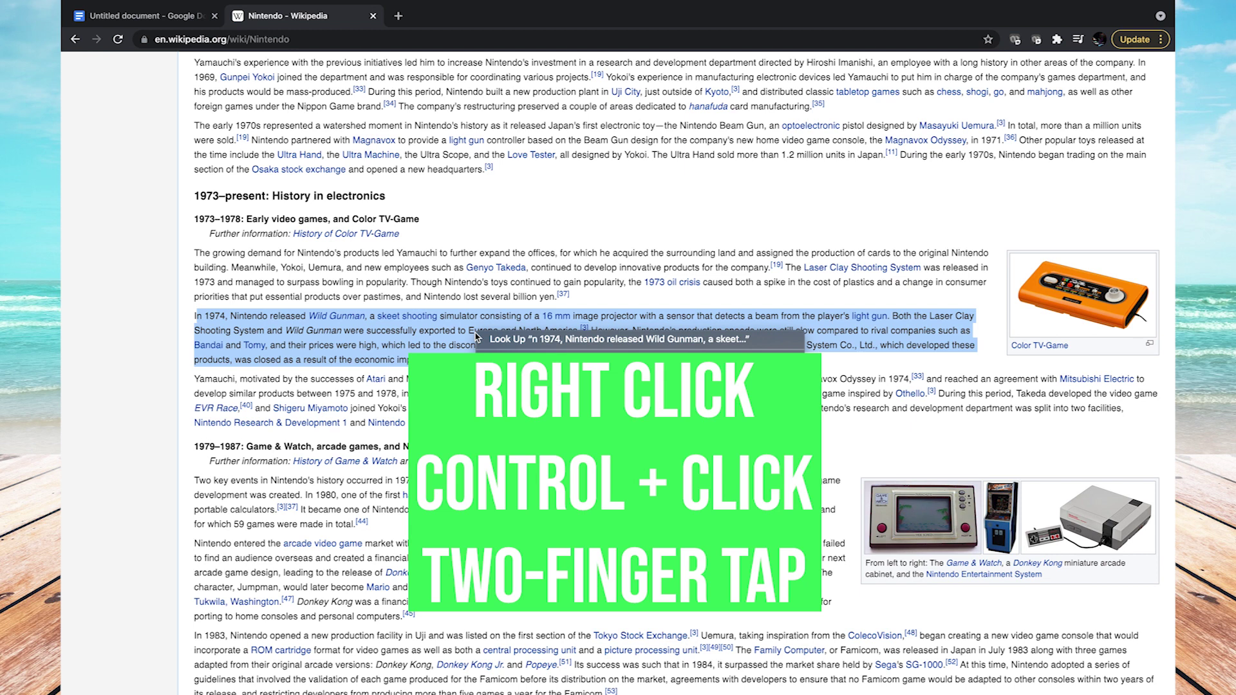
right_click(475, 332)
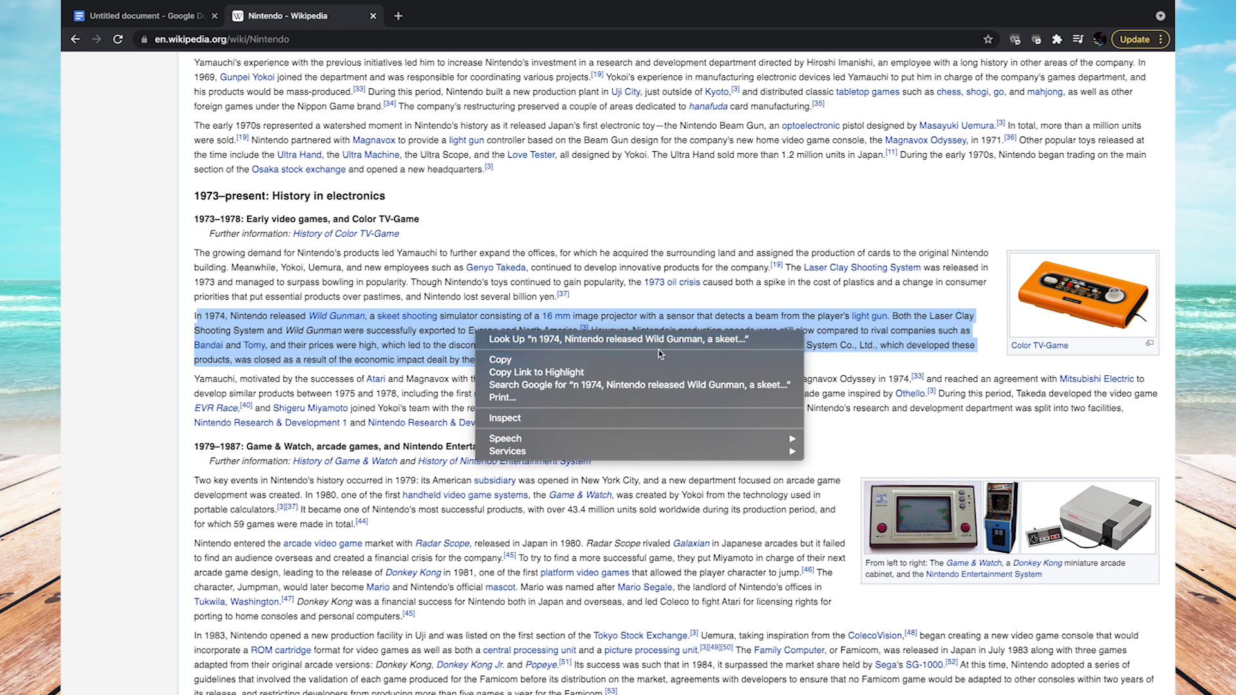
click(629, 361)
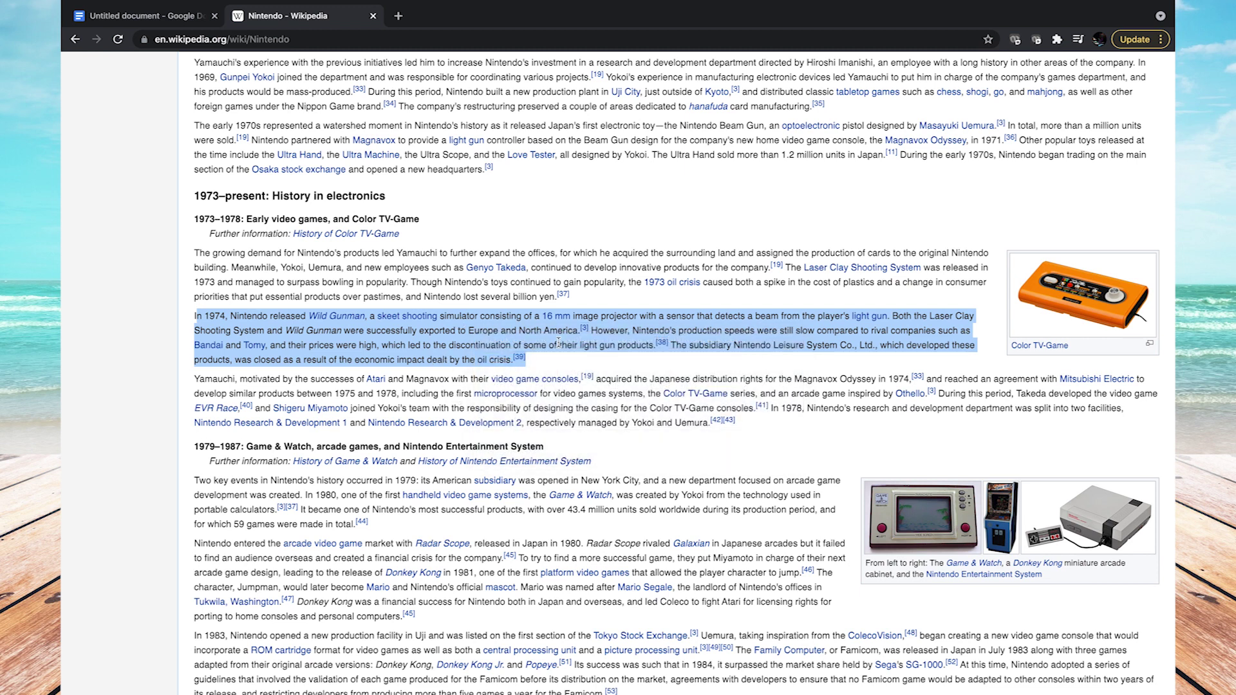
click(174, 17)
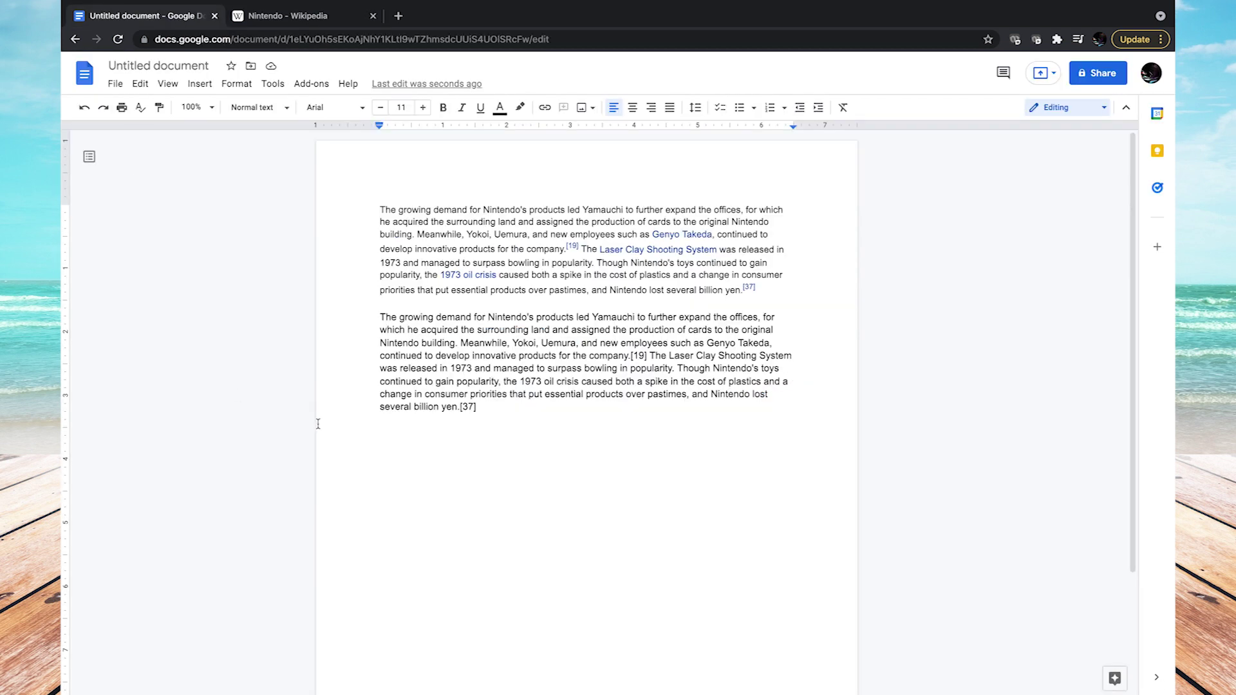
Paste the 1974 Wild Gunman paragraph below the text with its original formatting.
right_click(421, 458)
scroll(383, 494, down, 1)
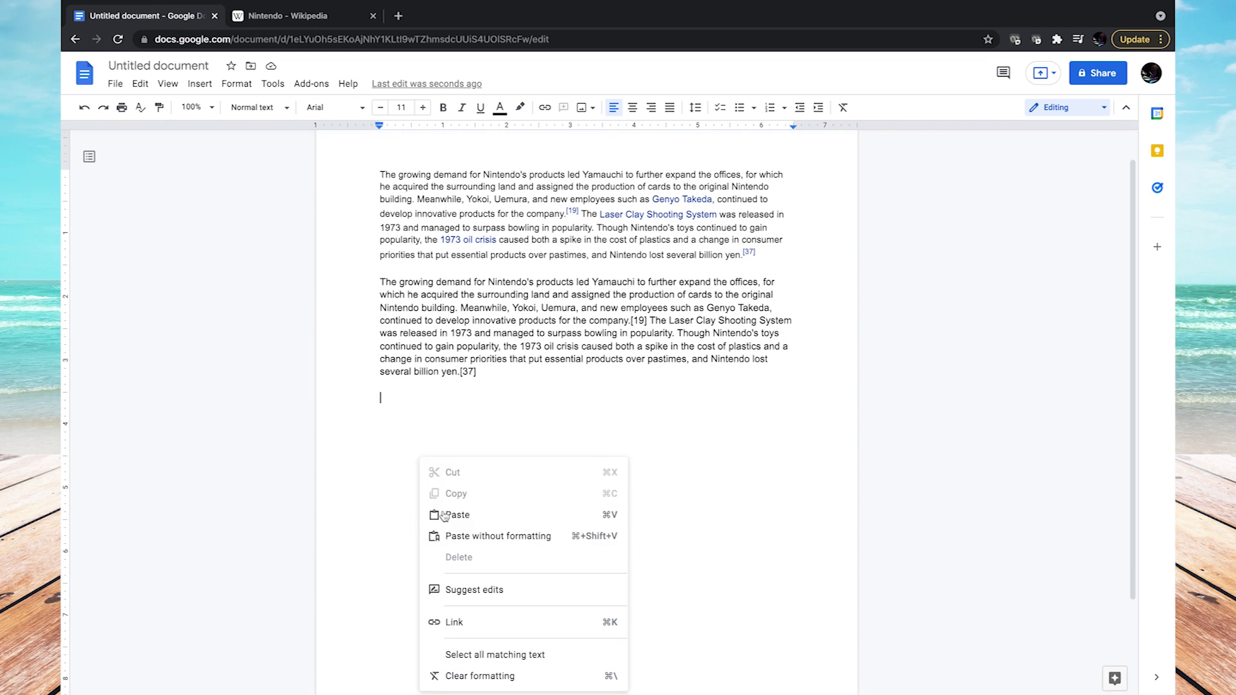
scroll(529, 409, up, 1)
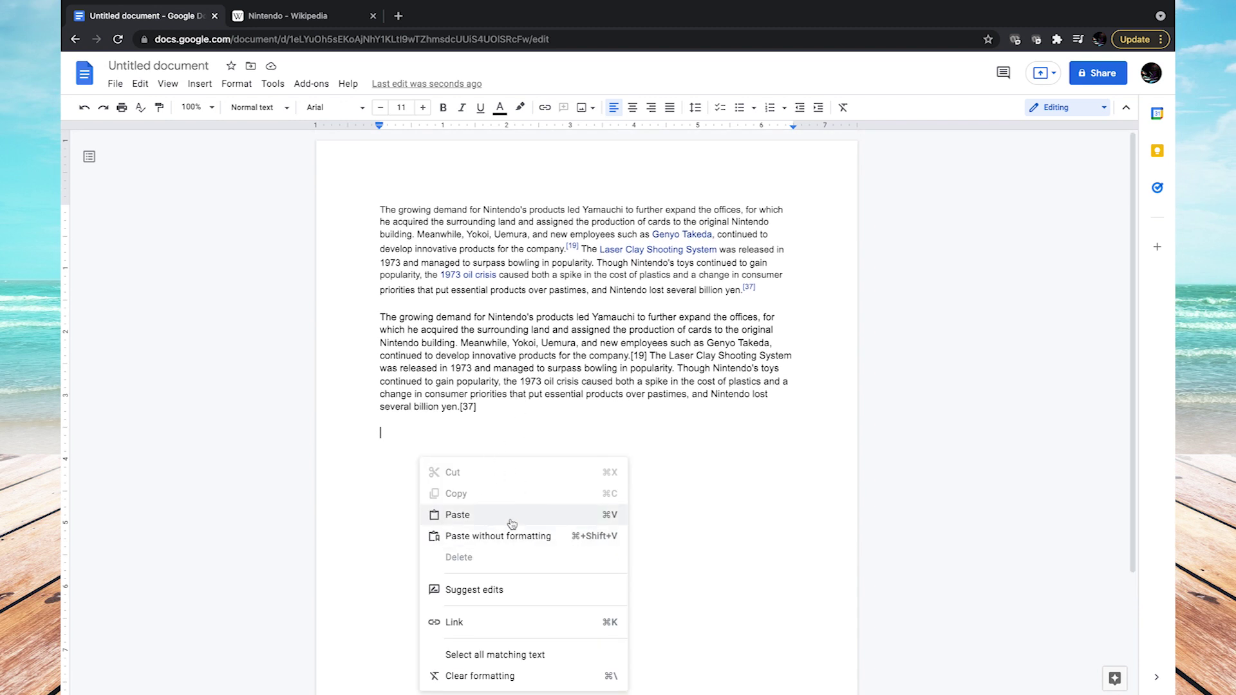
click(540, 518)
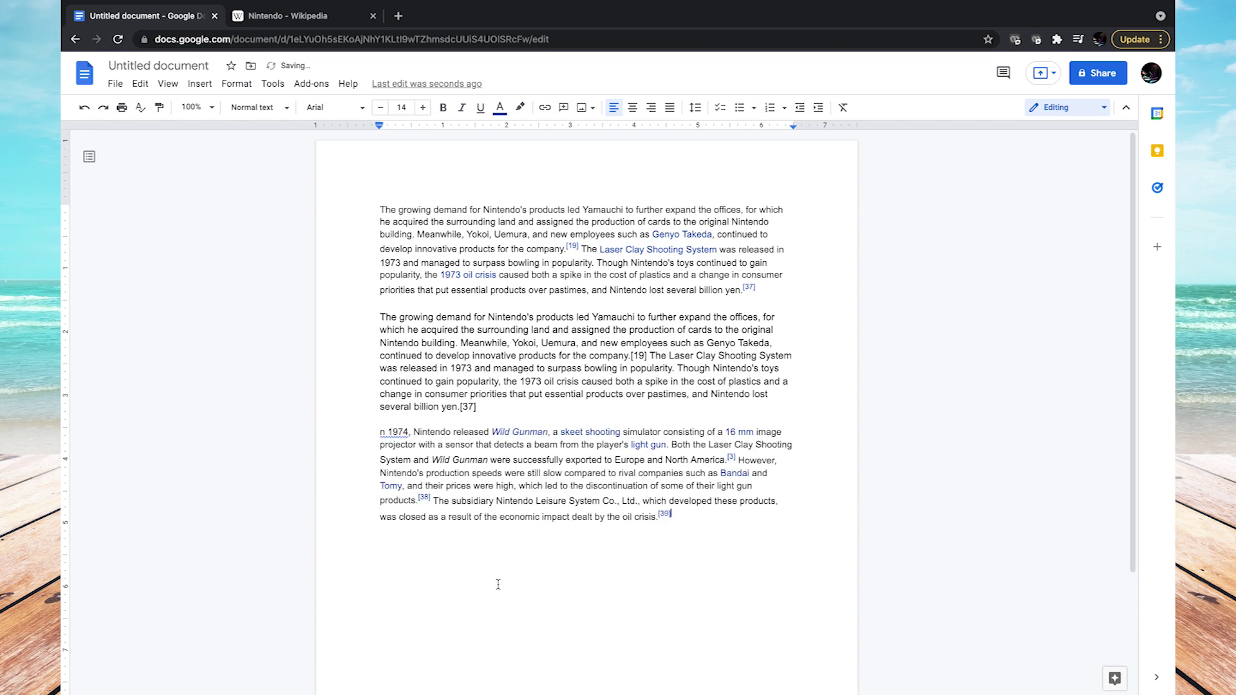
scroll(497, 584, down, 1)
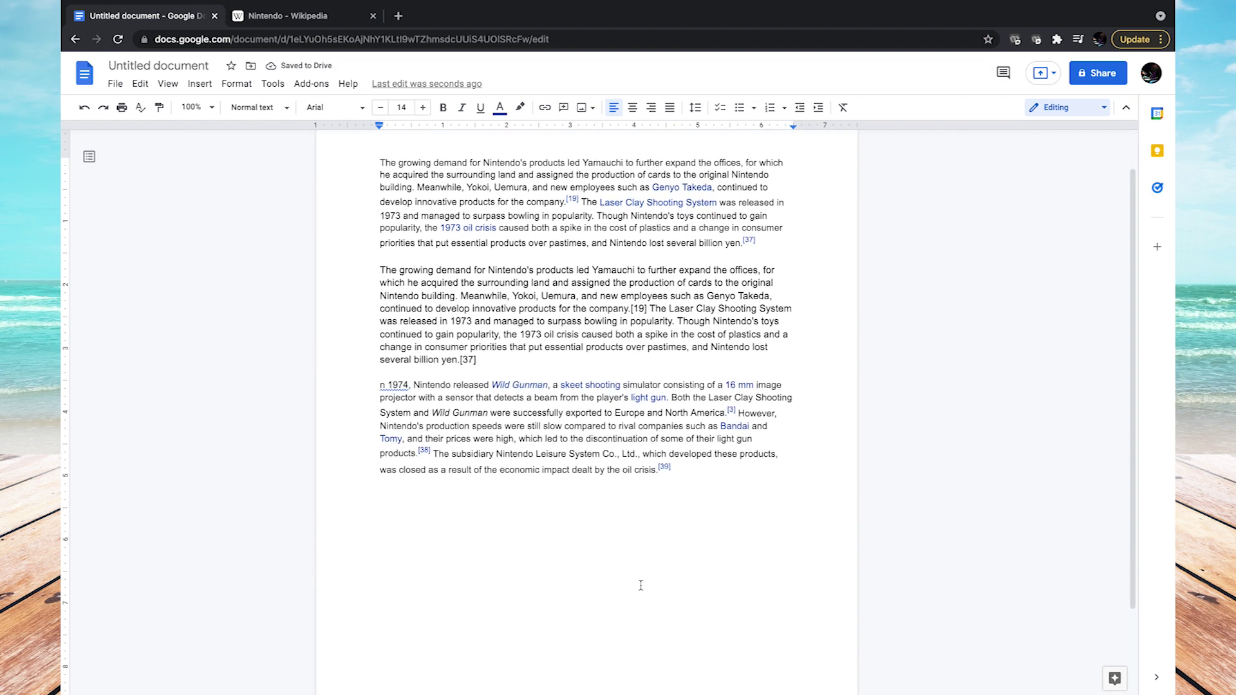
Paste the 1974 paragraph again without formatting on the last line, then add a new line.
right_click(418, 509)
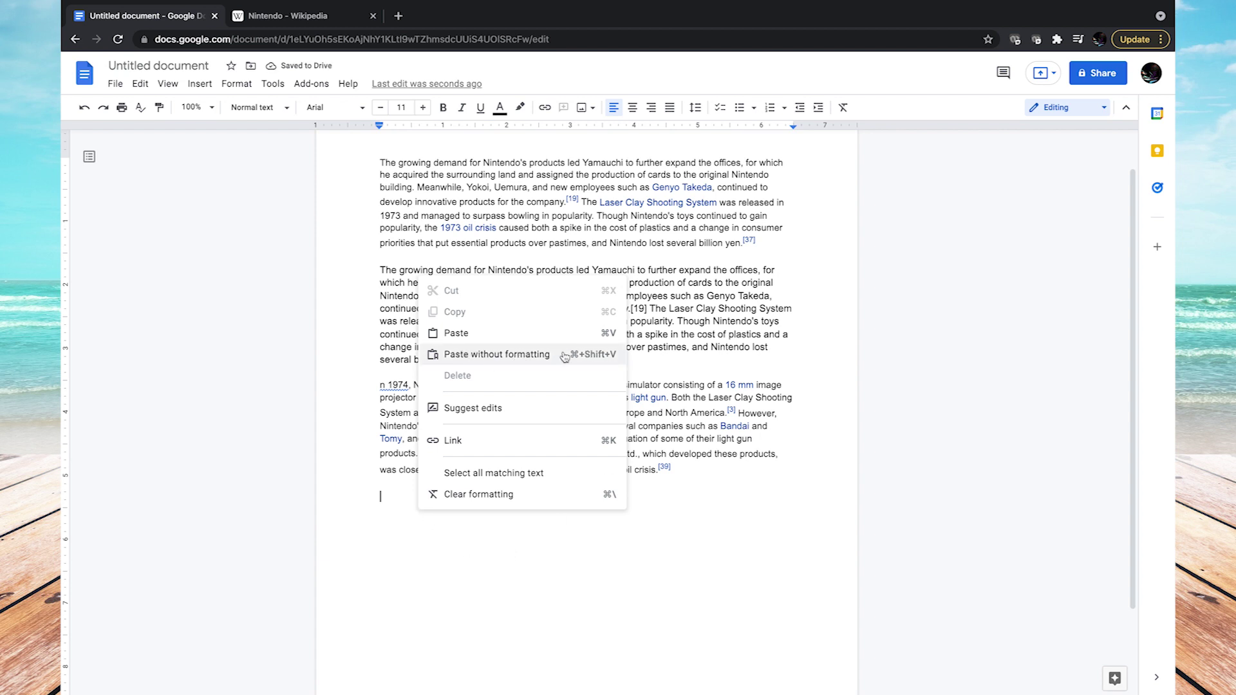
click(394, 525)
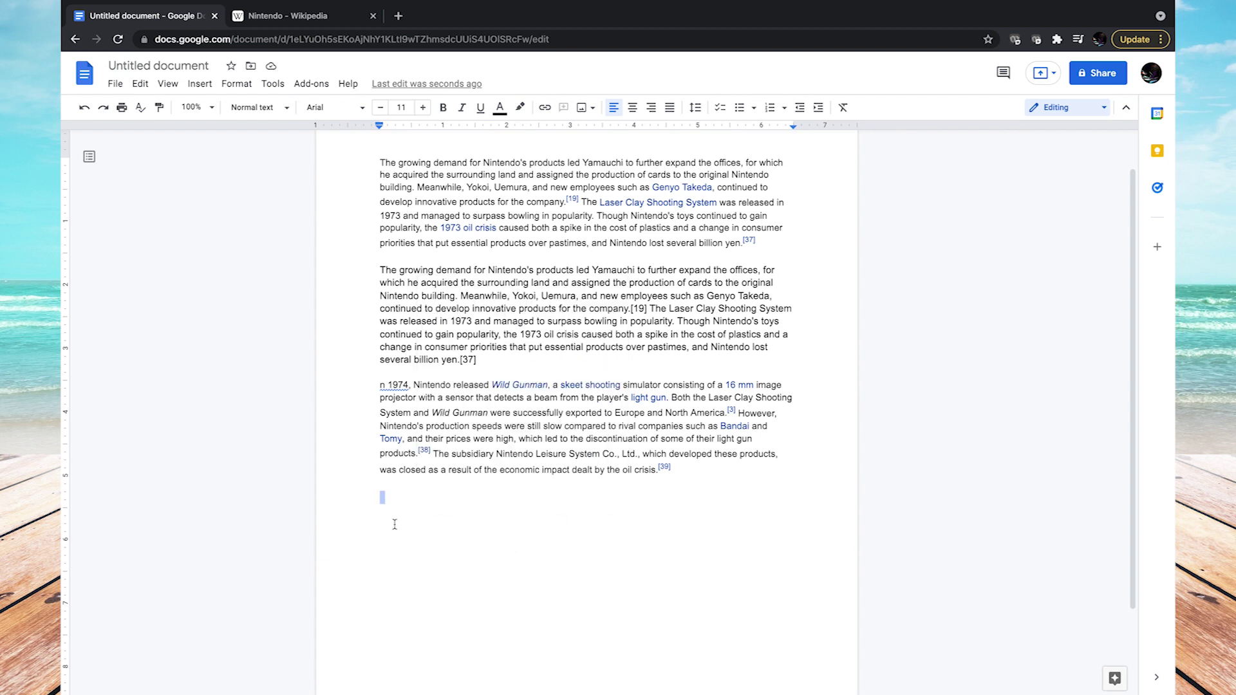
click(179, 7)
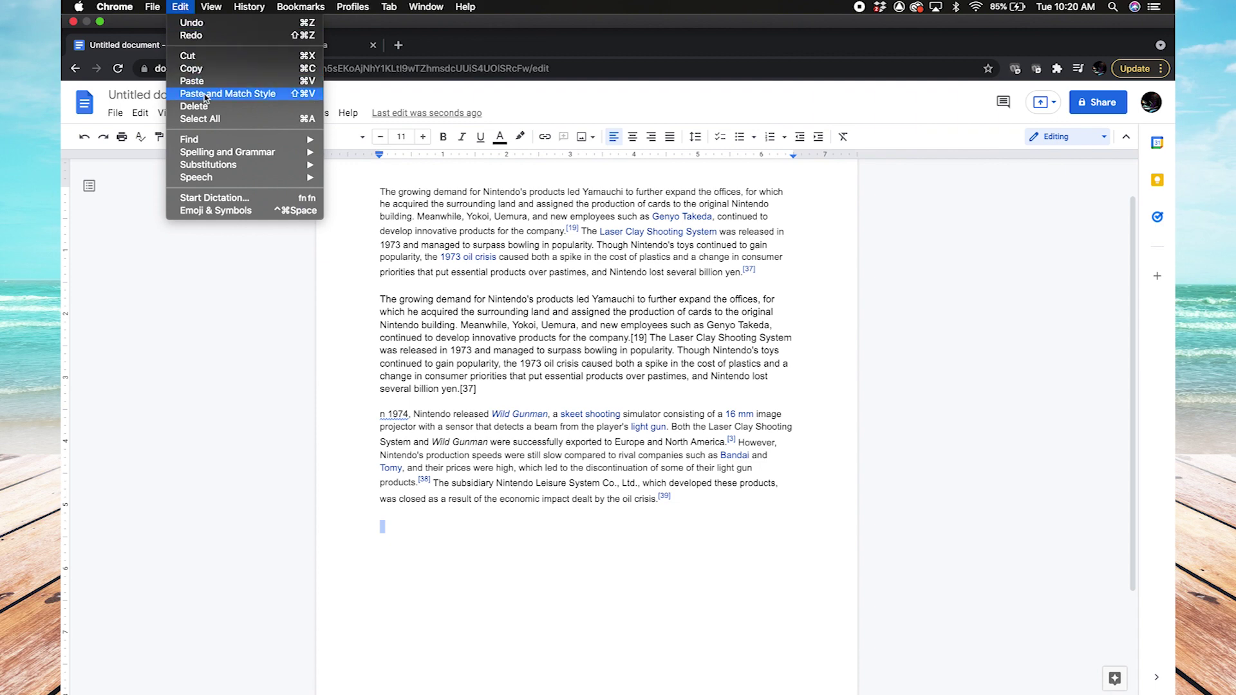
click(176, 6)
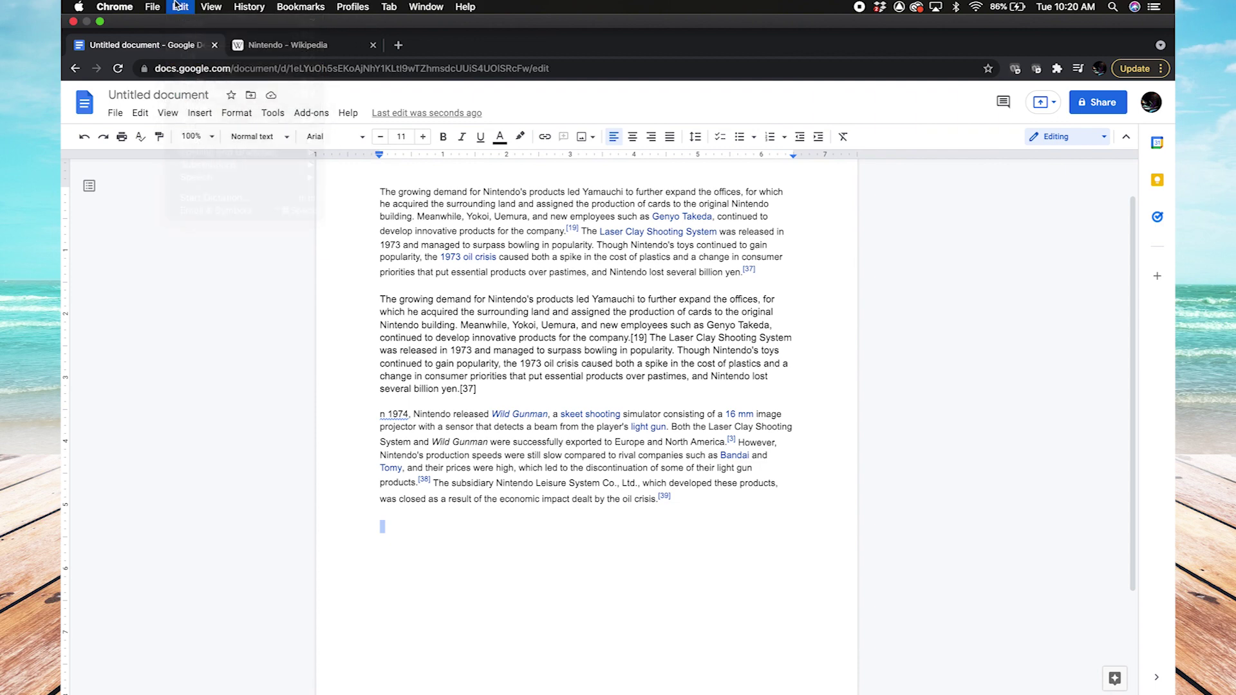
right_click(388, 501)
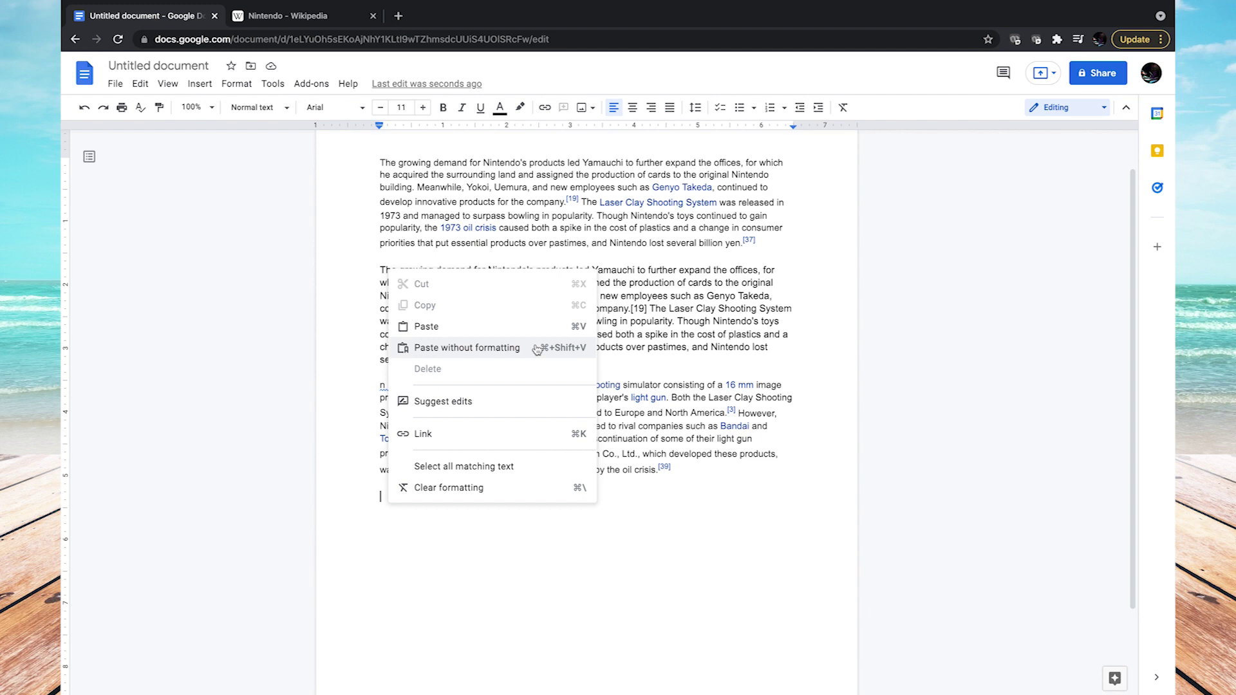
click(536, 349)
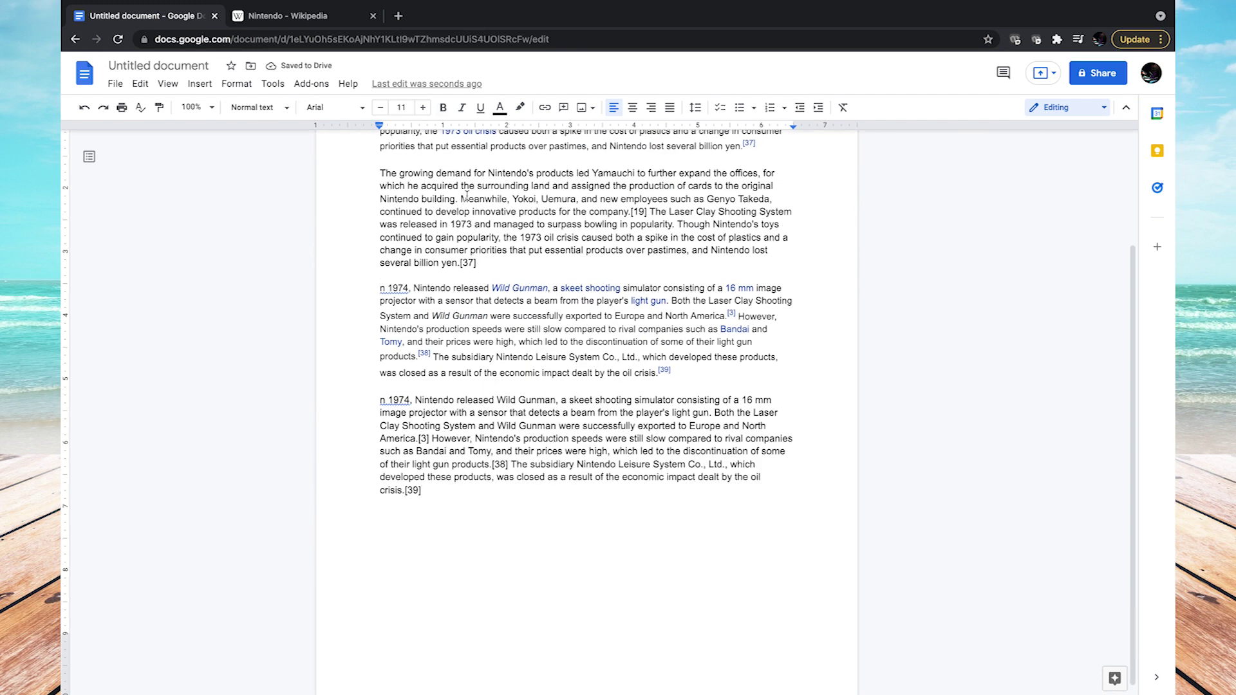
key(Return)
Select the 'Yamauchi, motivated by the successes of Atari' paragraph and copy it with Cmd+C.
click(326, 25)
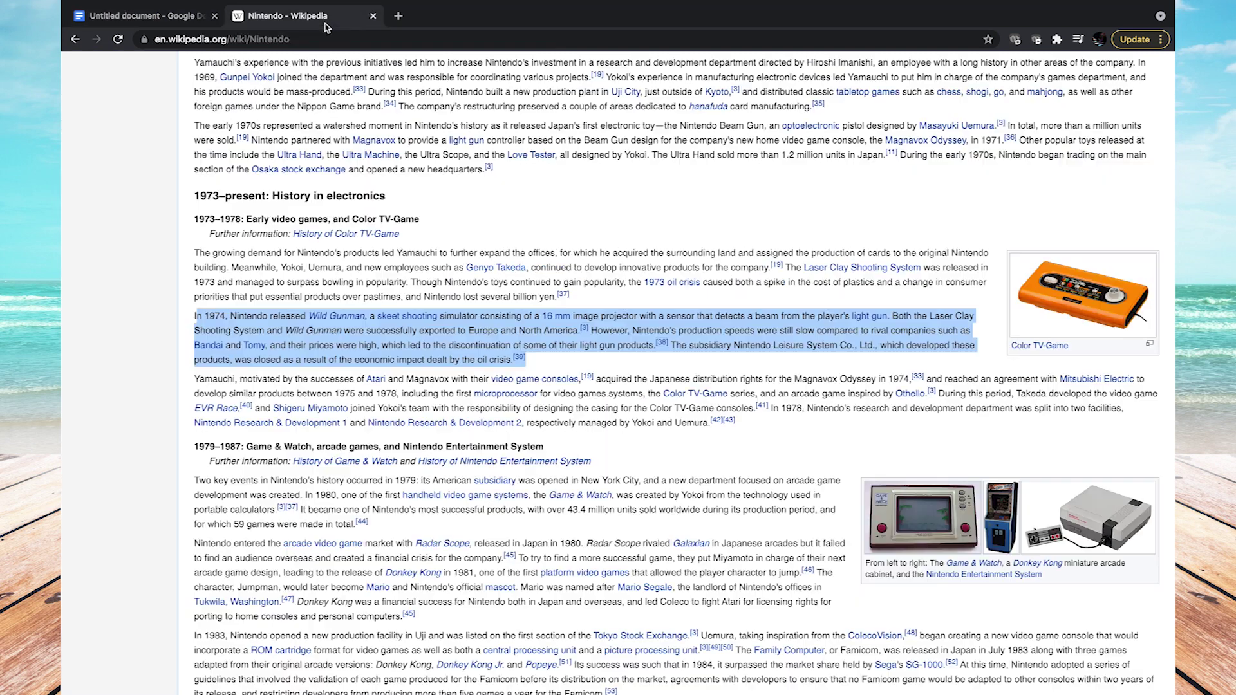
click(195, 381)
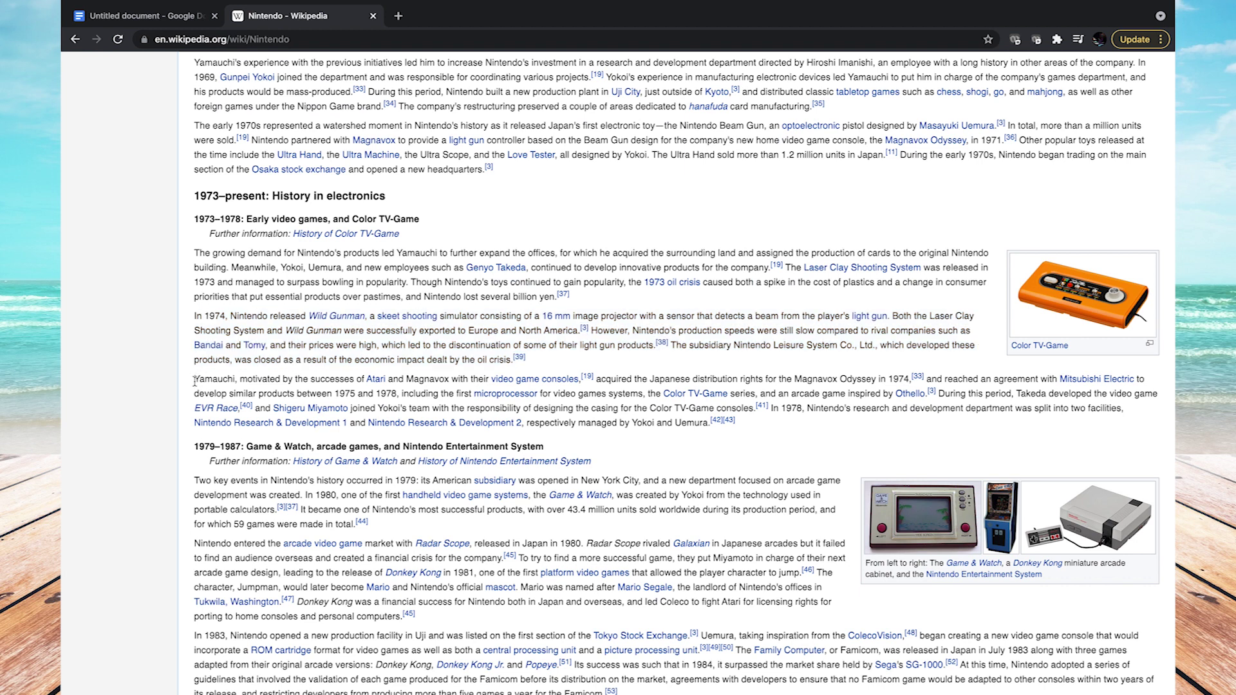
drag(194, 380, 783, 424)
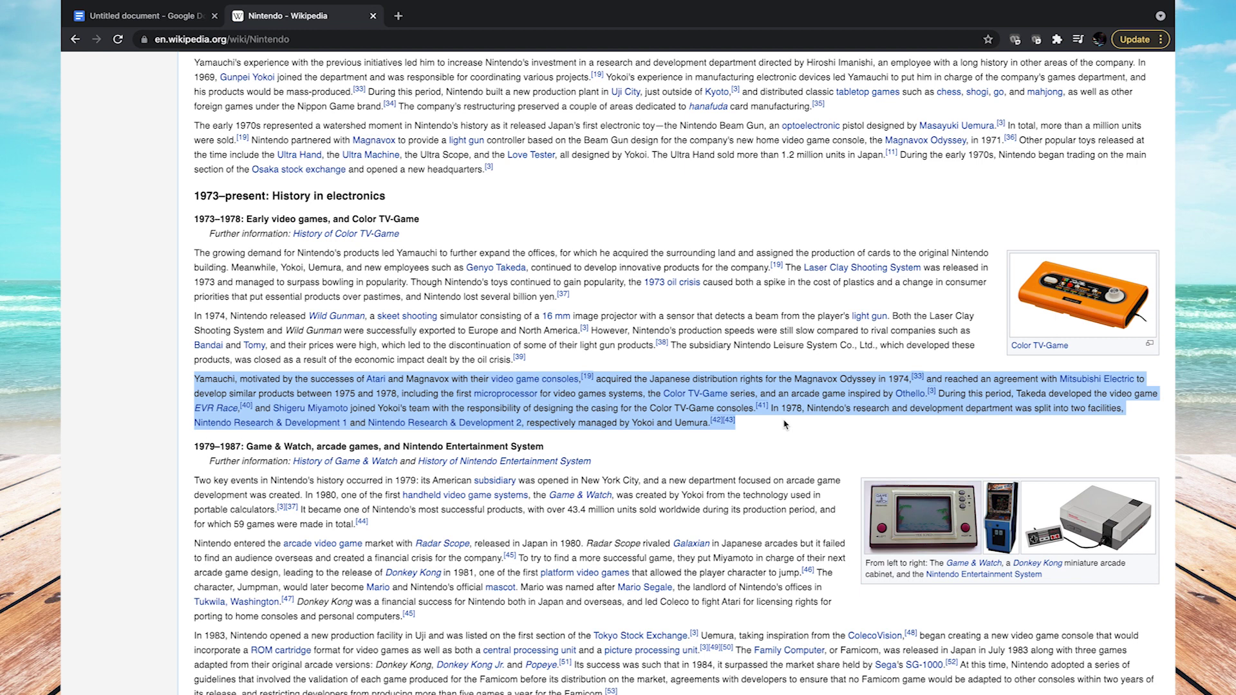
key(super+c)
Paste the Yamauchi paragraph on a new line with formatting, then again below with matched style.
click(157, 16)
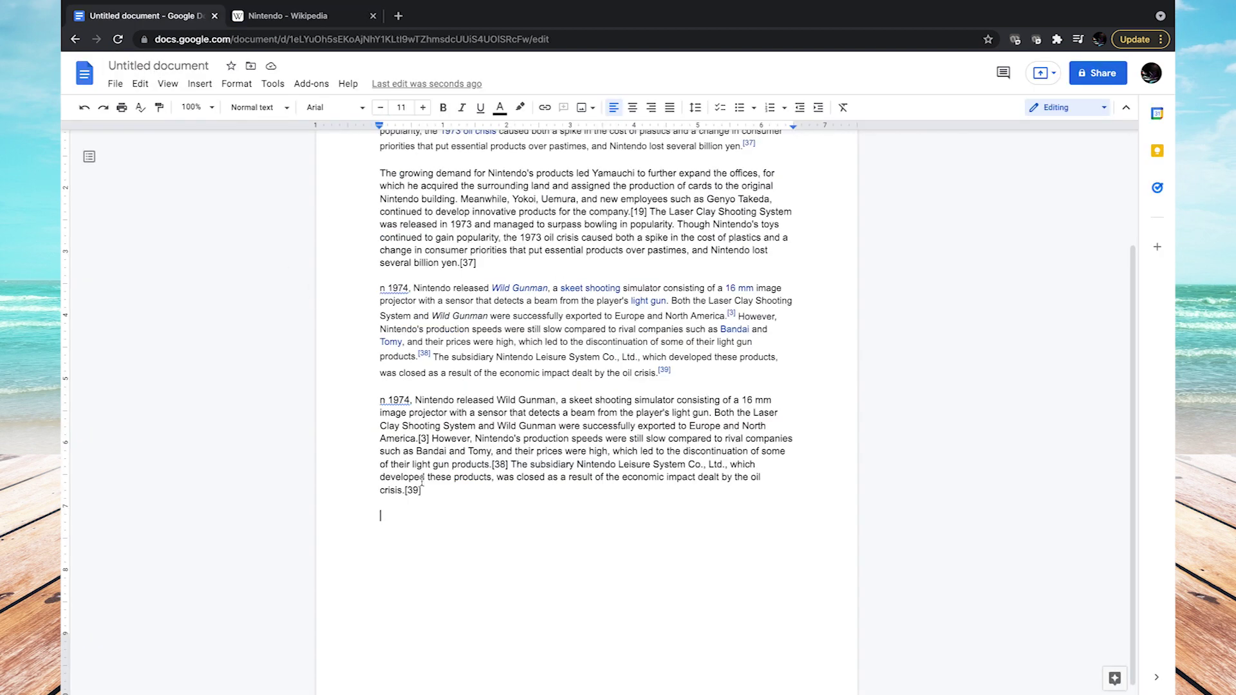
key(Return)
key(Return)
key(Return)
key(Return)
key(ctrl+v)
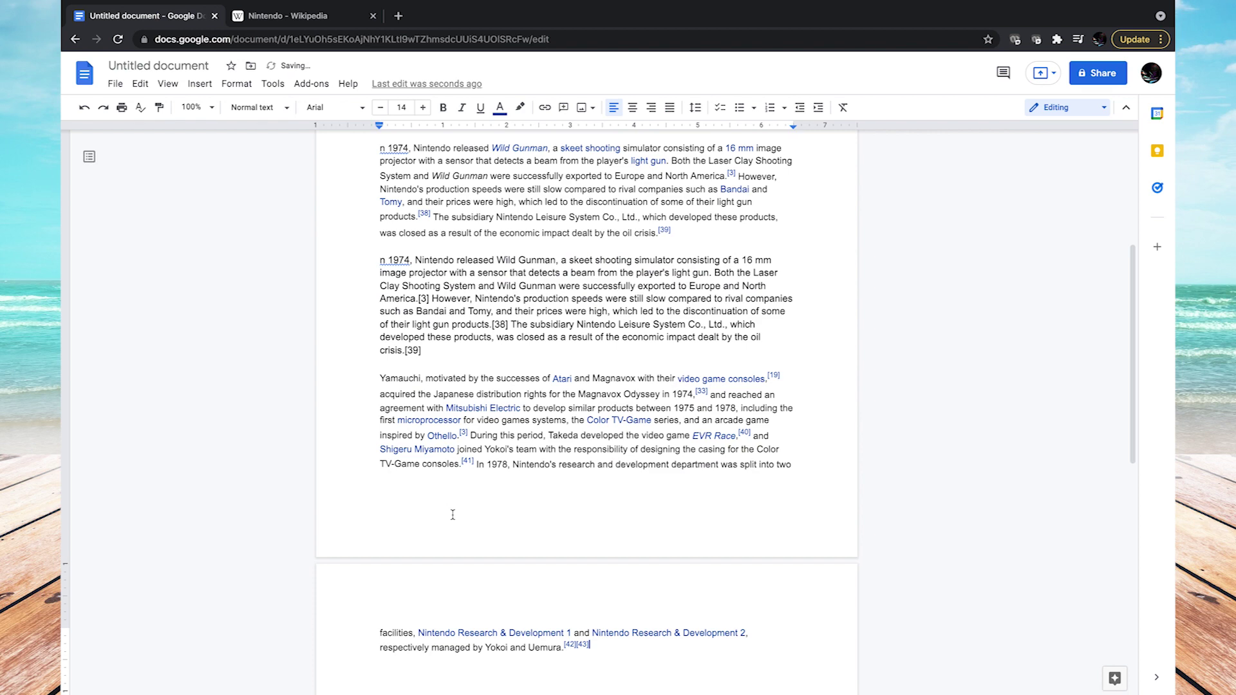
scroll(448, 510, down, 3)
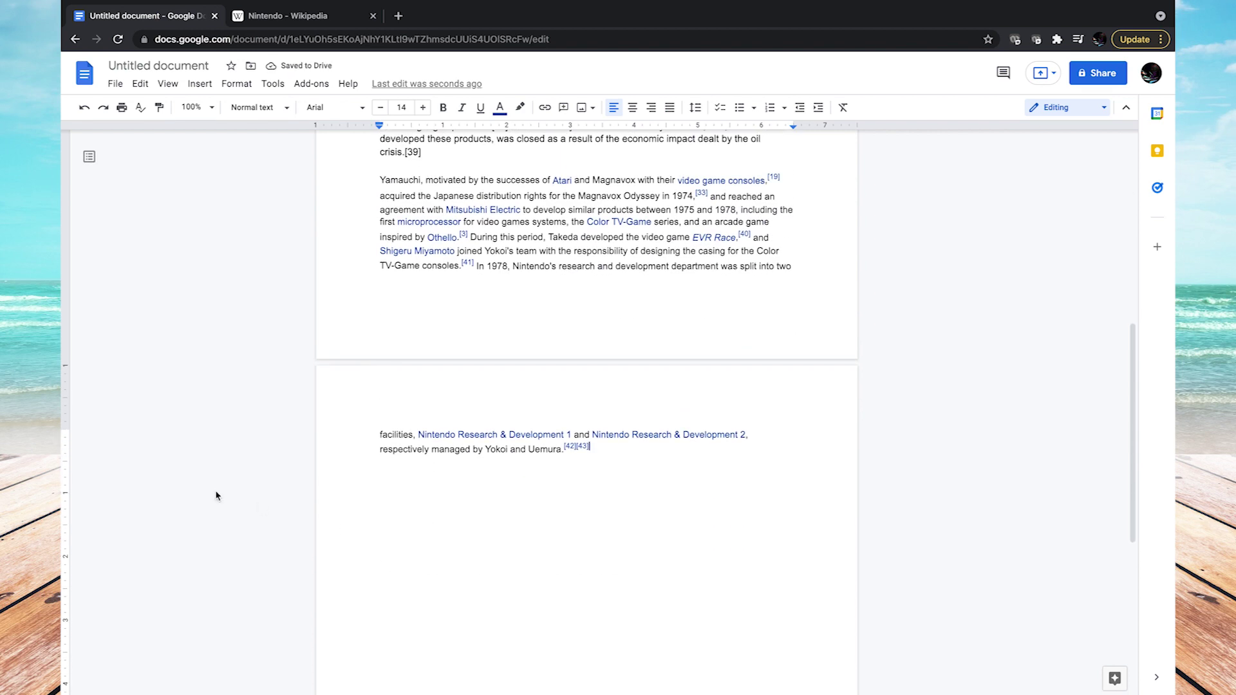
key(Return)
key(ctrl+shift+v)
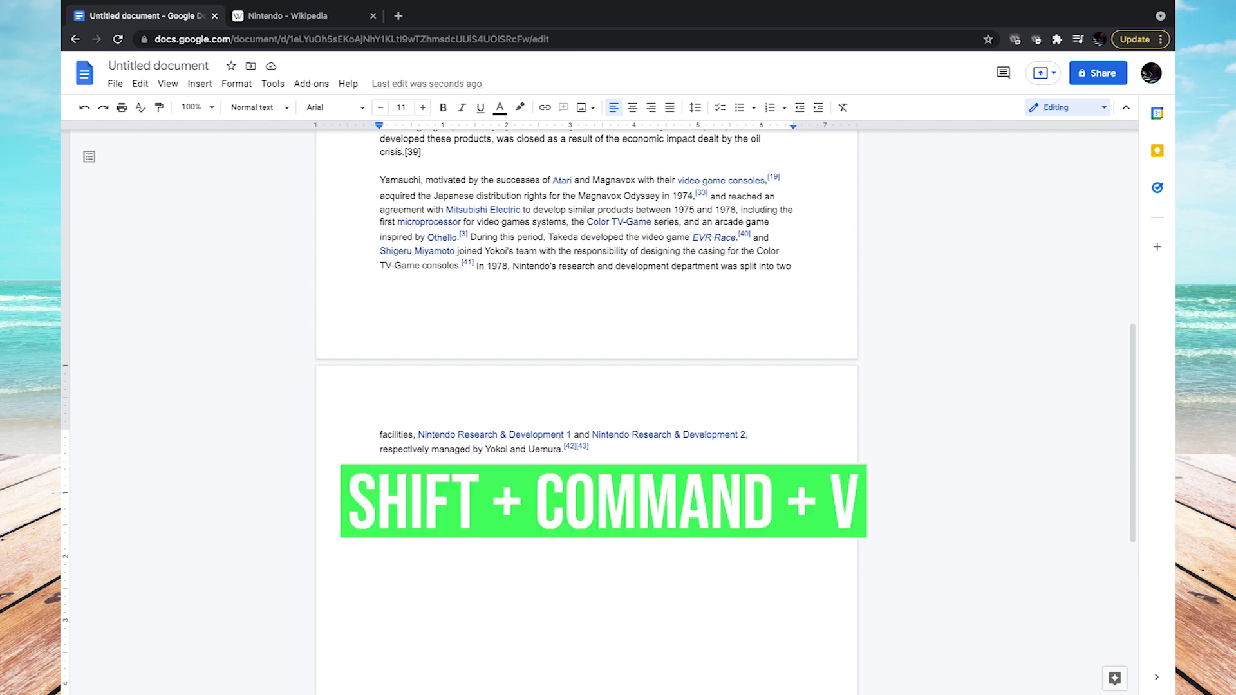